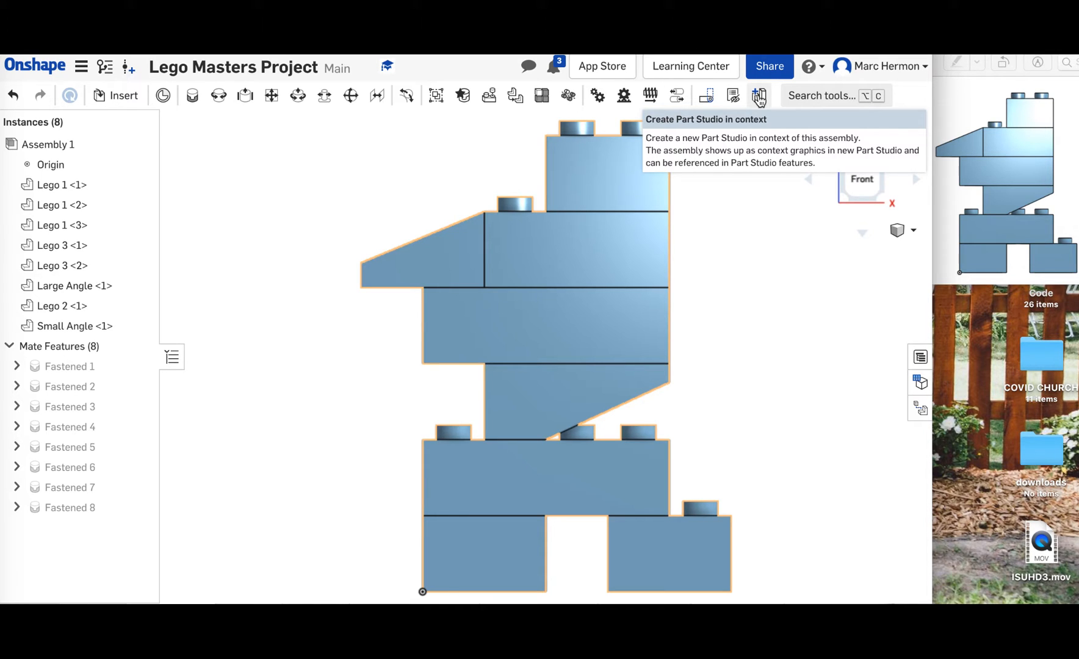
Step: Create a new Part Studio in context of the Lego assembly, using the assembly's Origin as its origin
left_click(759, 97)
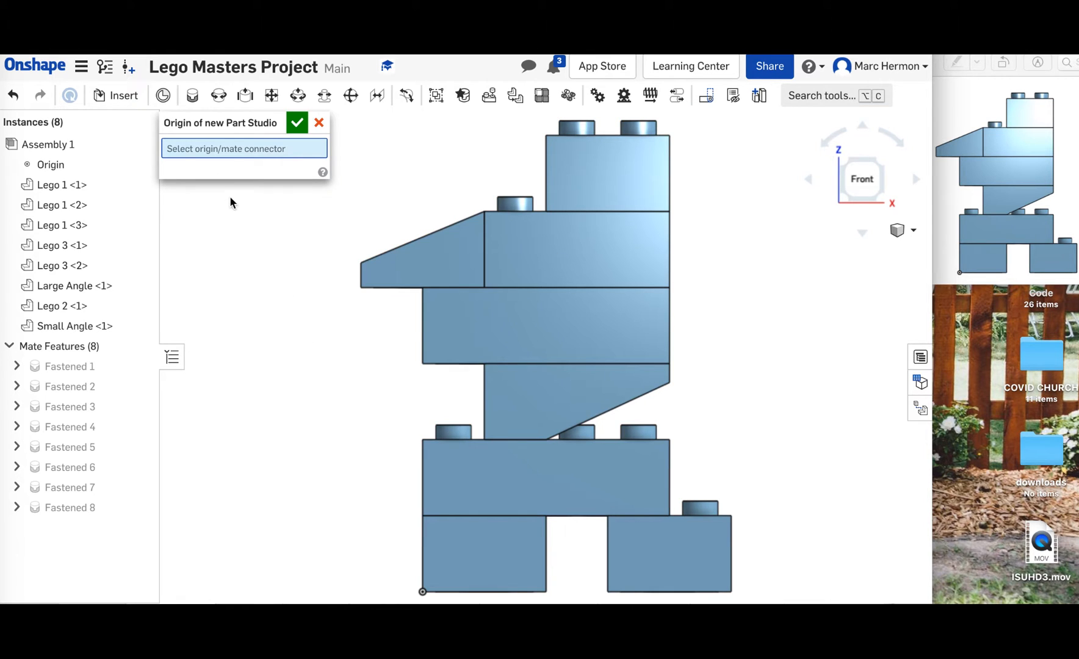
left_click(422, 592)
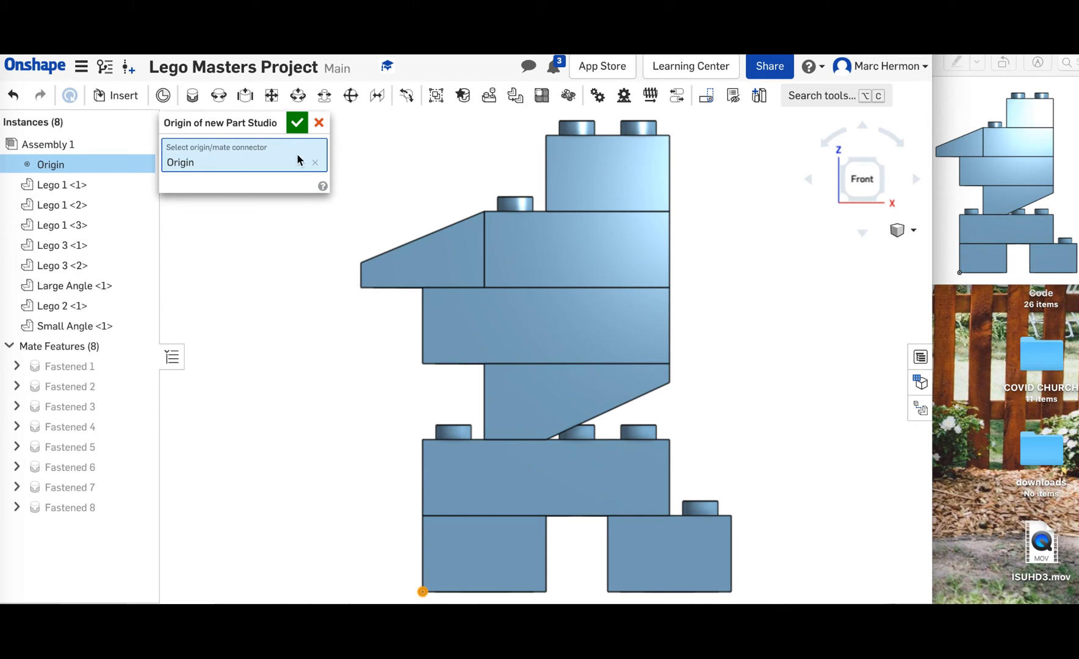
left_click(297, 124)
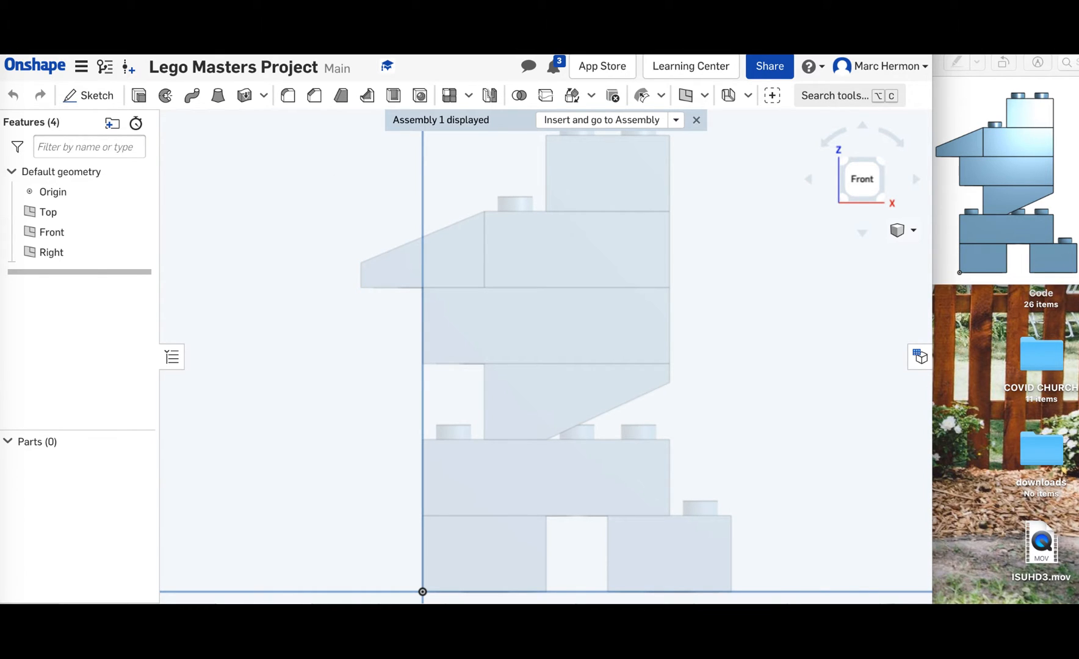
Step: Copy all eight bricks of the assembly into the Part Studio with a Transform set to Copy in place
left_click(574, 97)
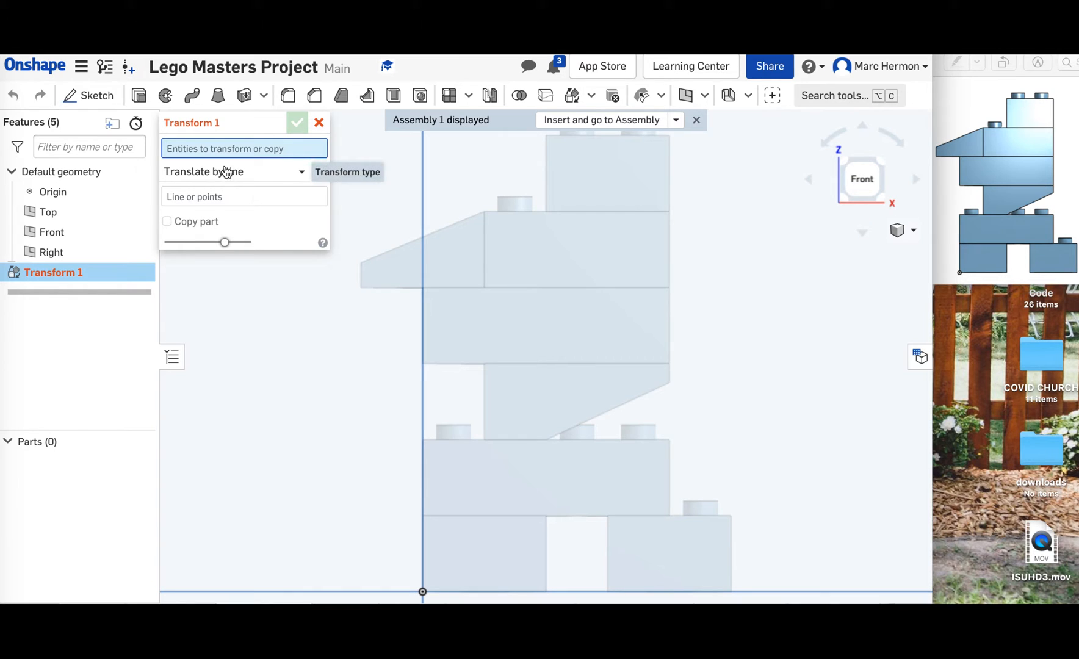
left_click(301, 172)
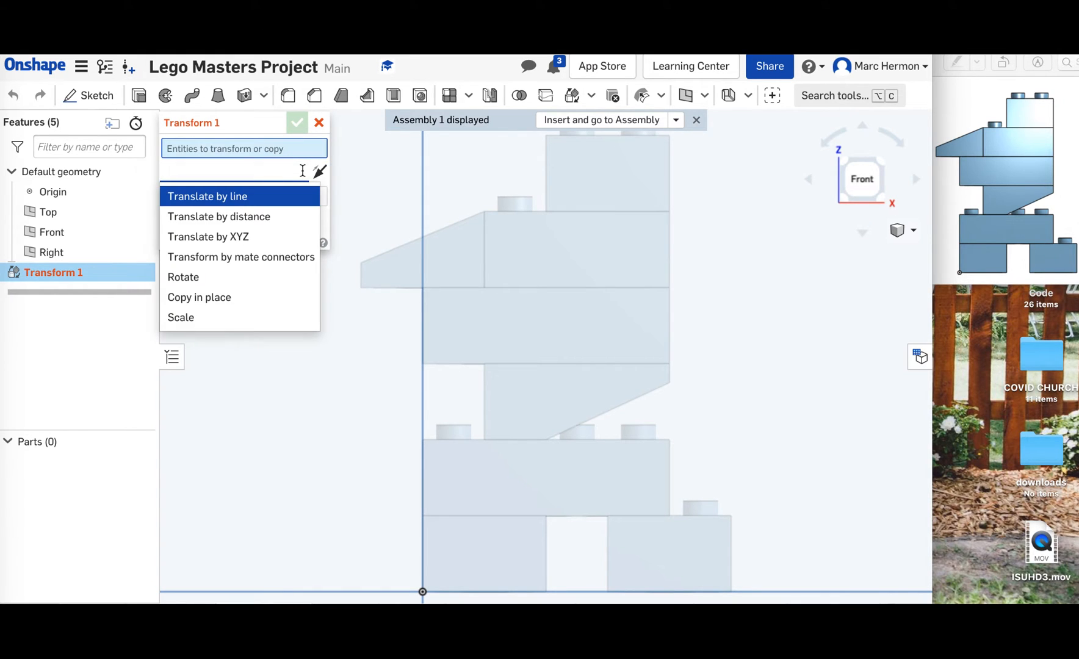
left_click(216, 300)
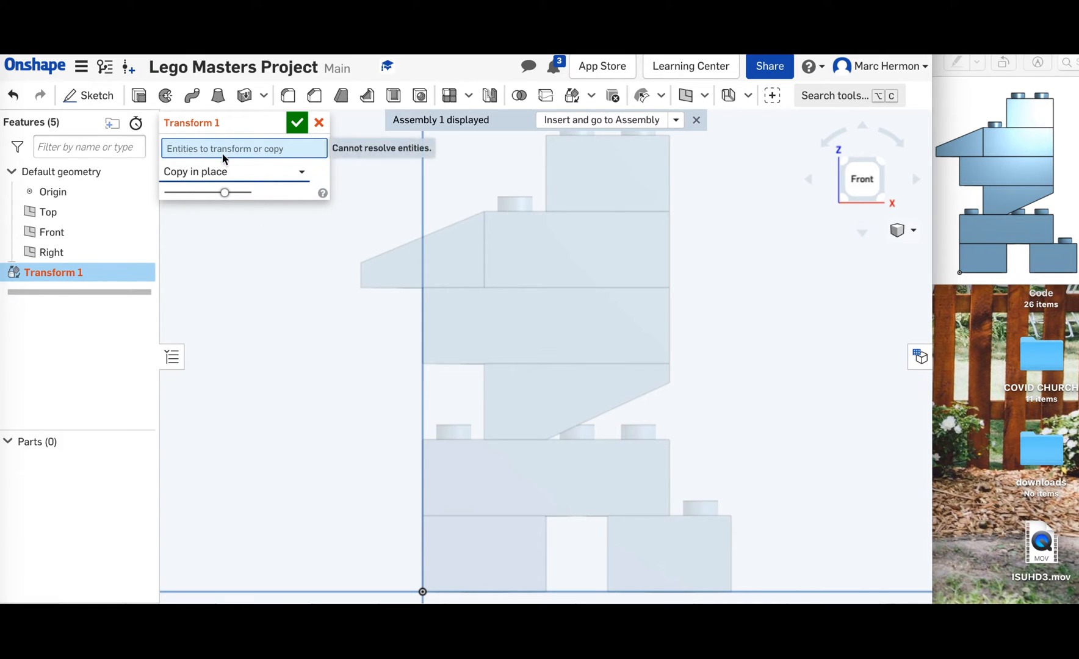
left_click(606, 187)
left_click(598, 249)
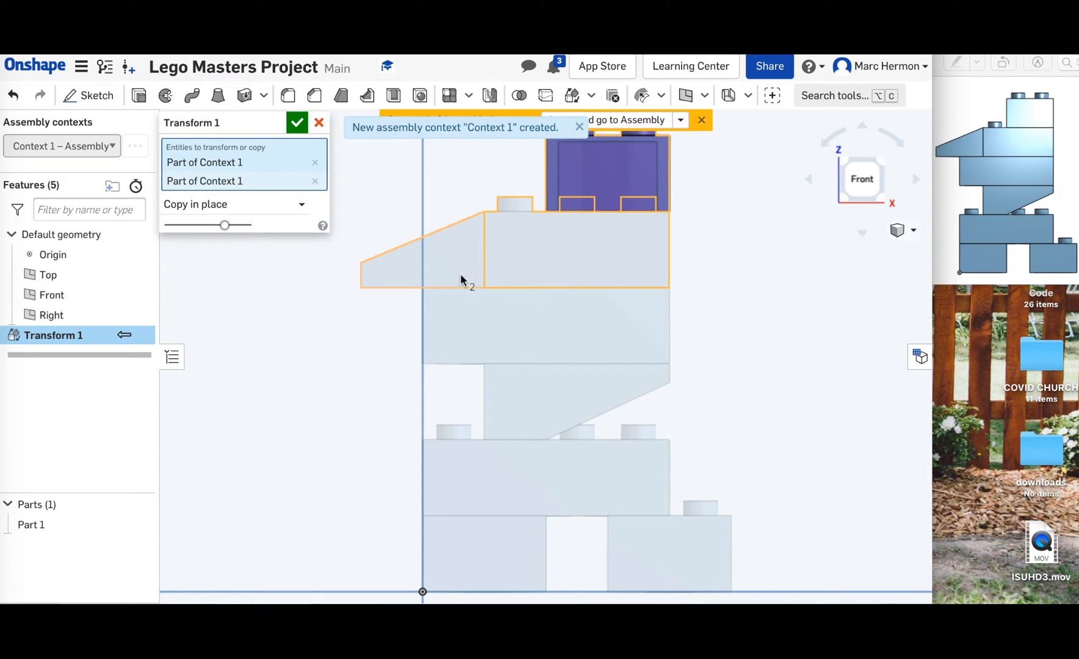
left_click(442, 263)
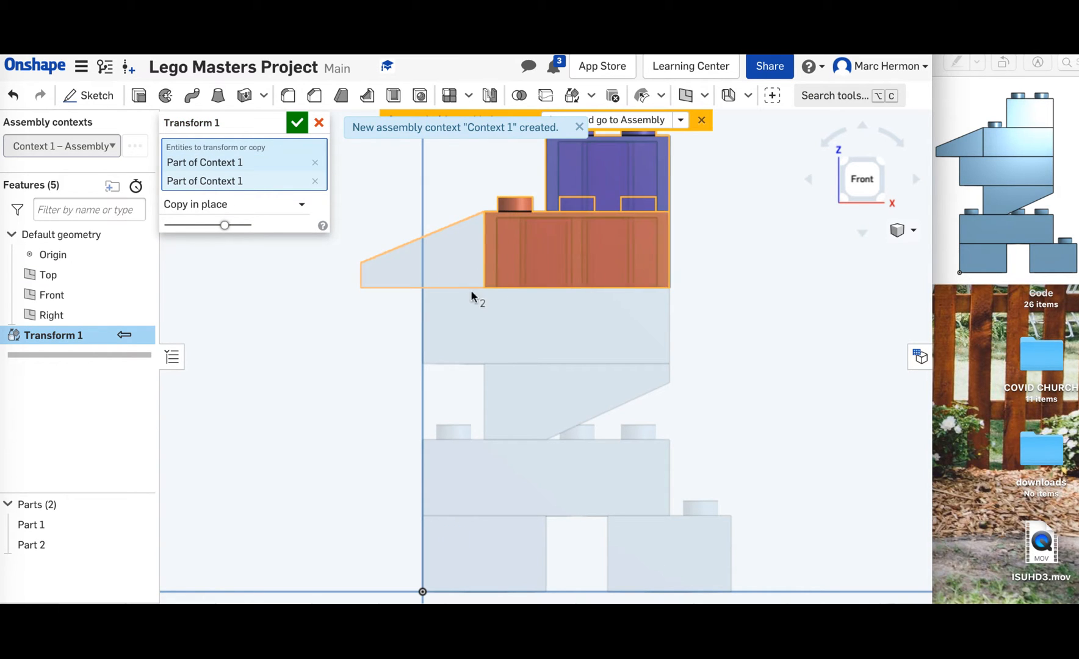
left_click(512, 329)
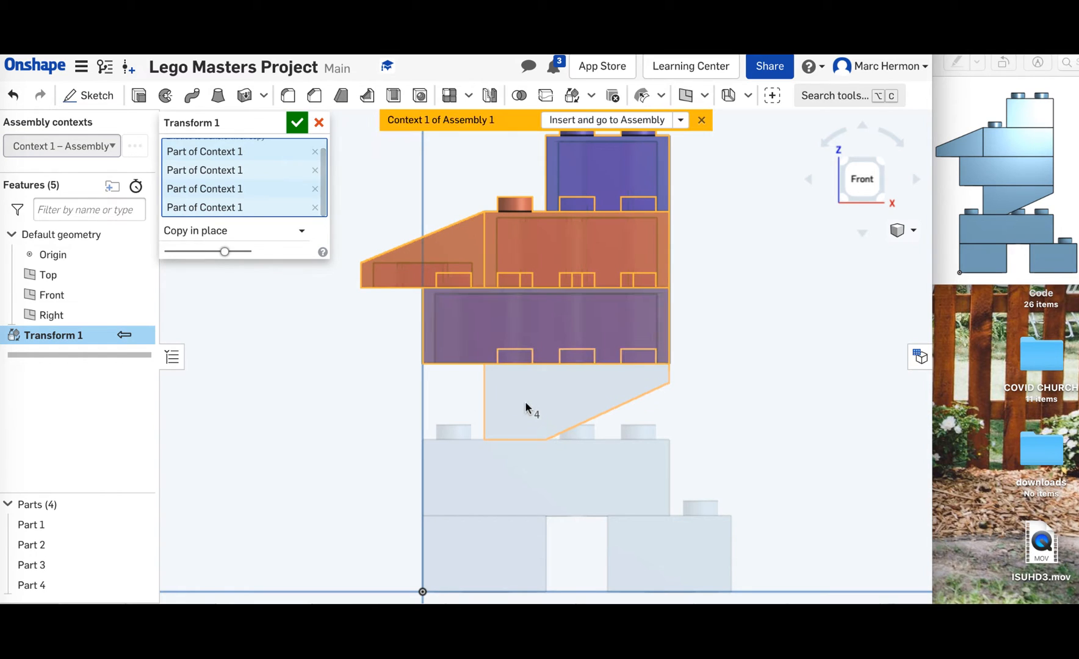
left_click(530, 433)
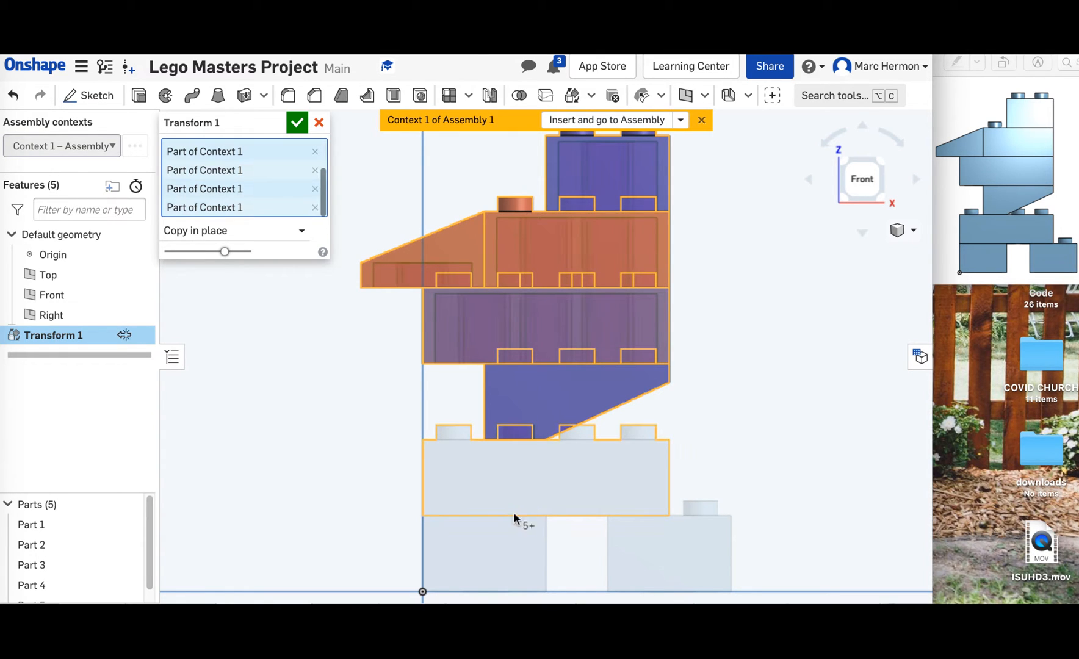
left_click(500, 539)
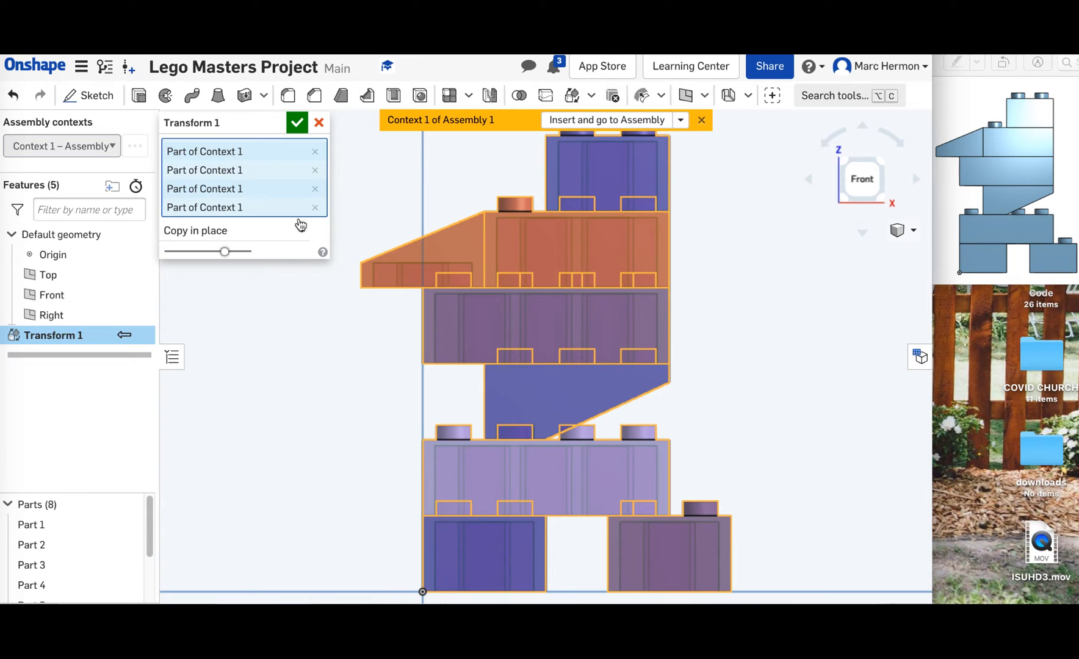
left_click(293, 120)
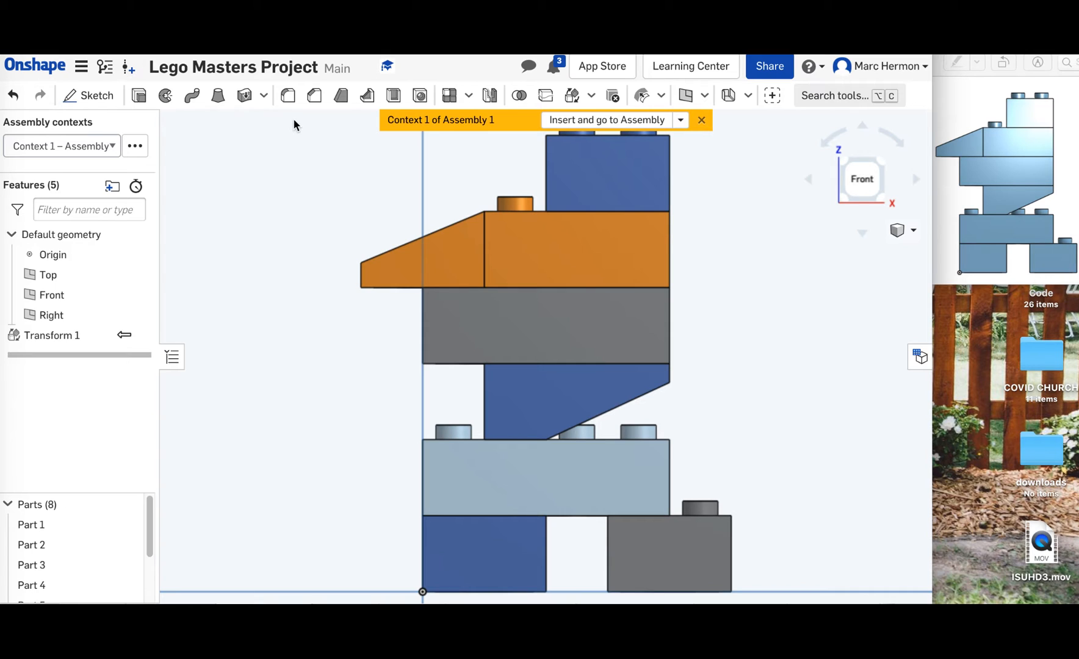
Step: Merge the eight copied bricks, Part 1 to Part 8, into a single part with a Boolean Union
left_click(520, 96)
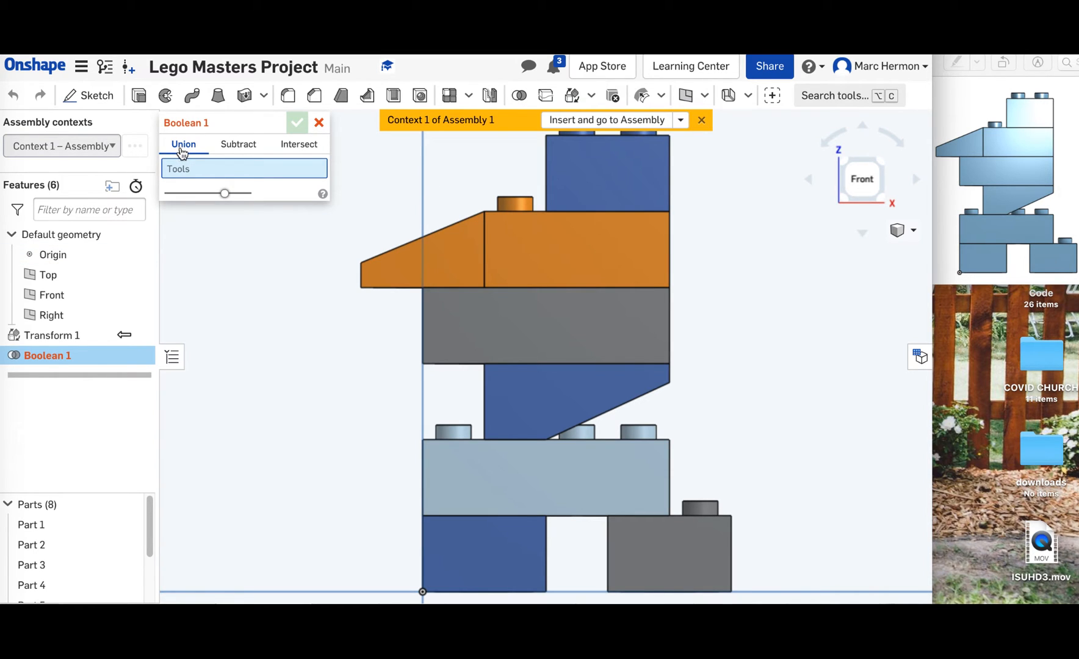
left_click(593, 152)
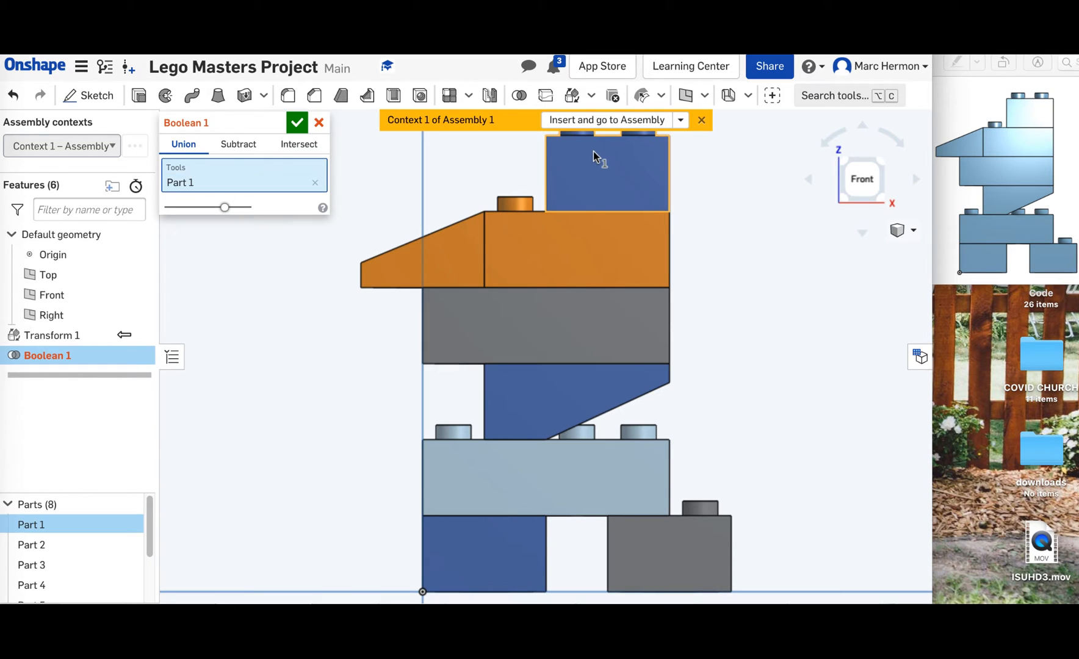
left_click(514, 249)
left_click(445, 267)
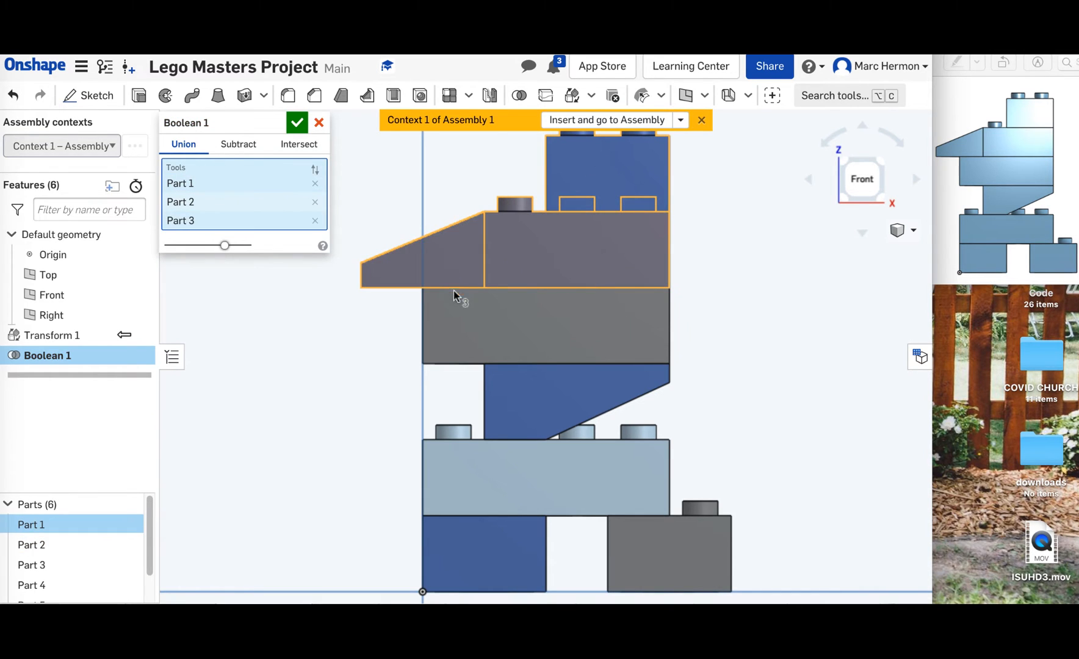
left_click(489, 315)
left_click(535, 408)
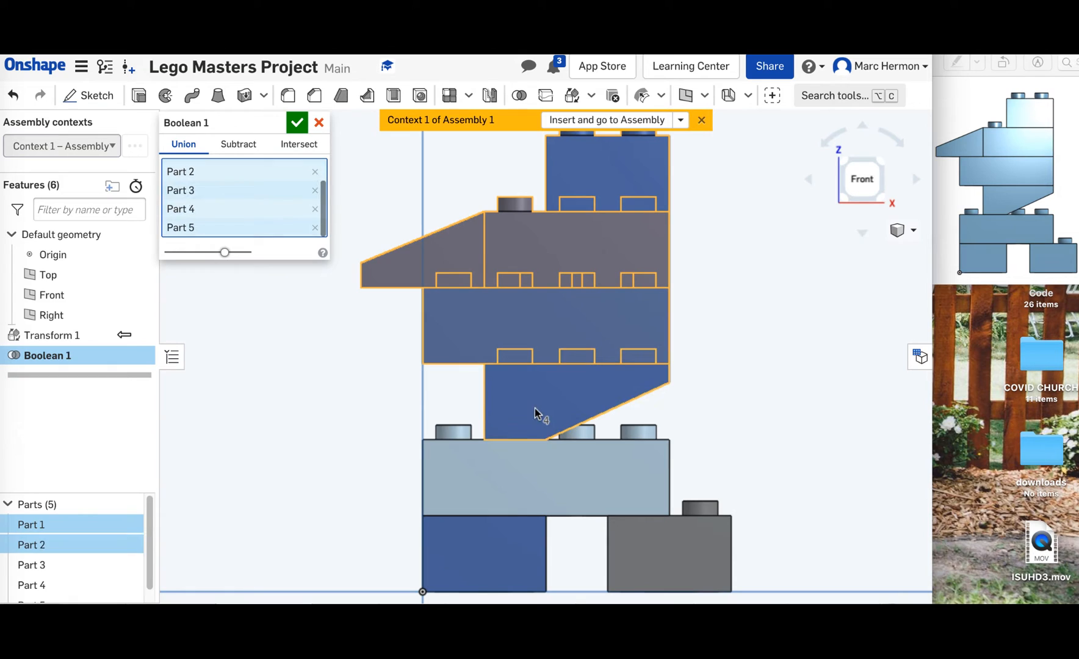
left_click(558, 474)
left_click(496, 549)
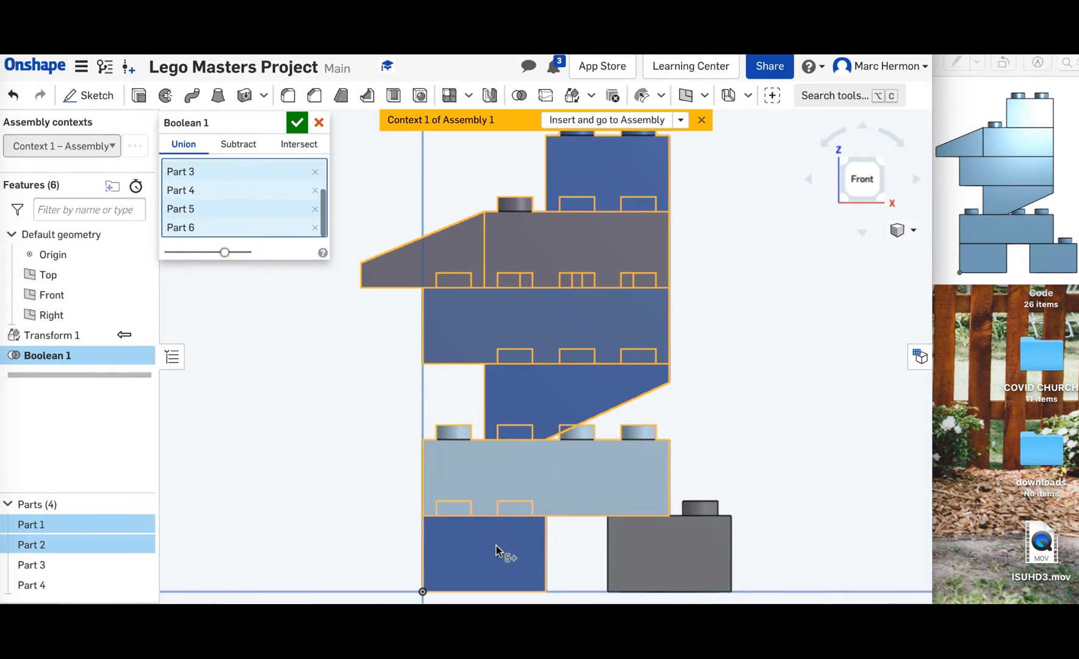
left_click(635, 562)
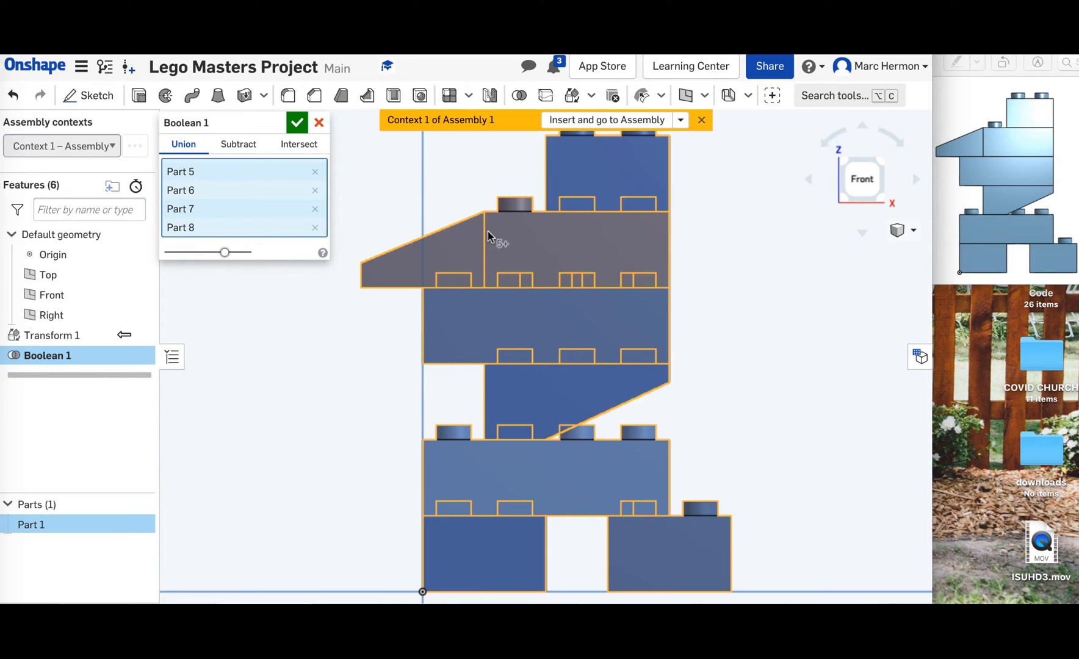
left_click(296, 124)
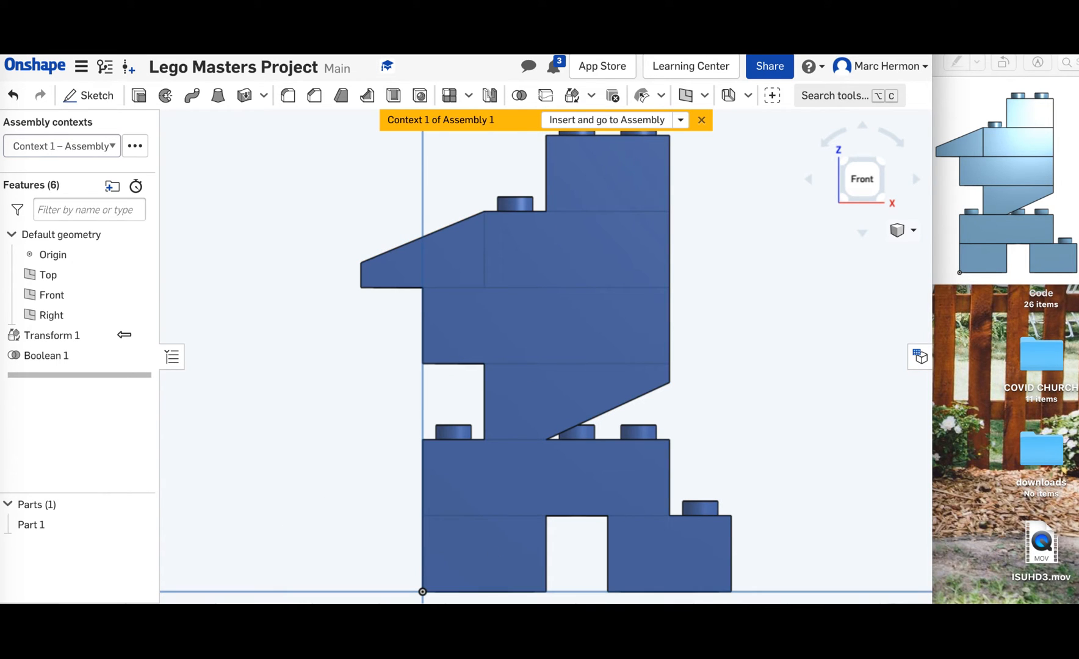
Step: Rename the new Part Studio as One Part and create a drawing of it from the ANSI_A_INCH.dwt template with no views
right_click(244, 602)
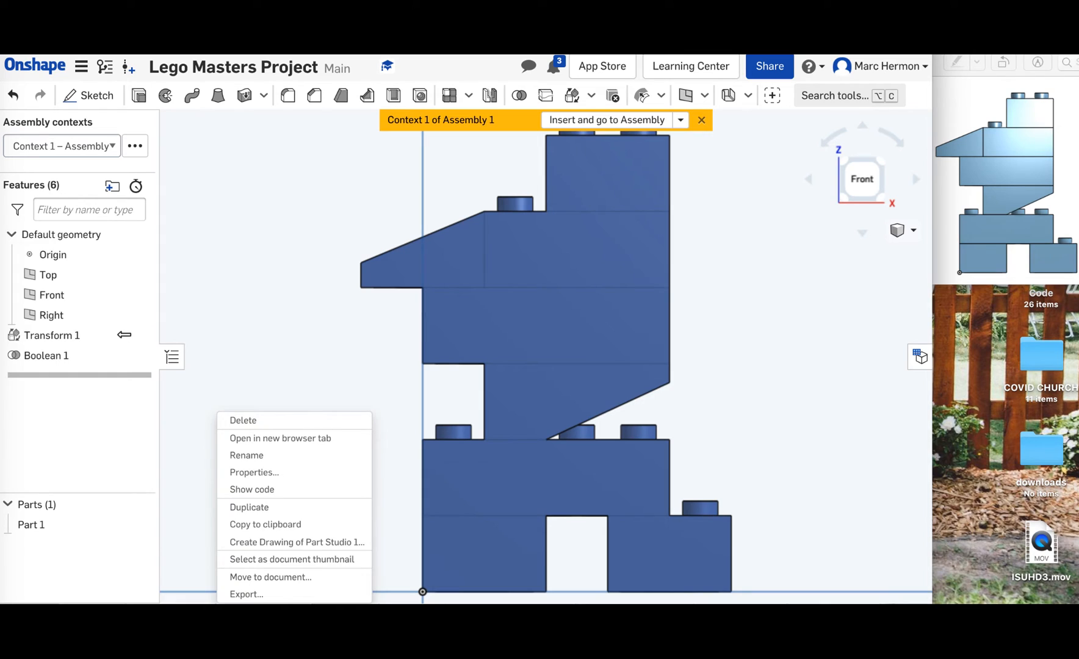
left_click(252, 456)
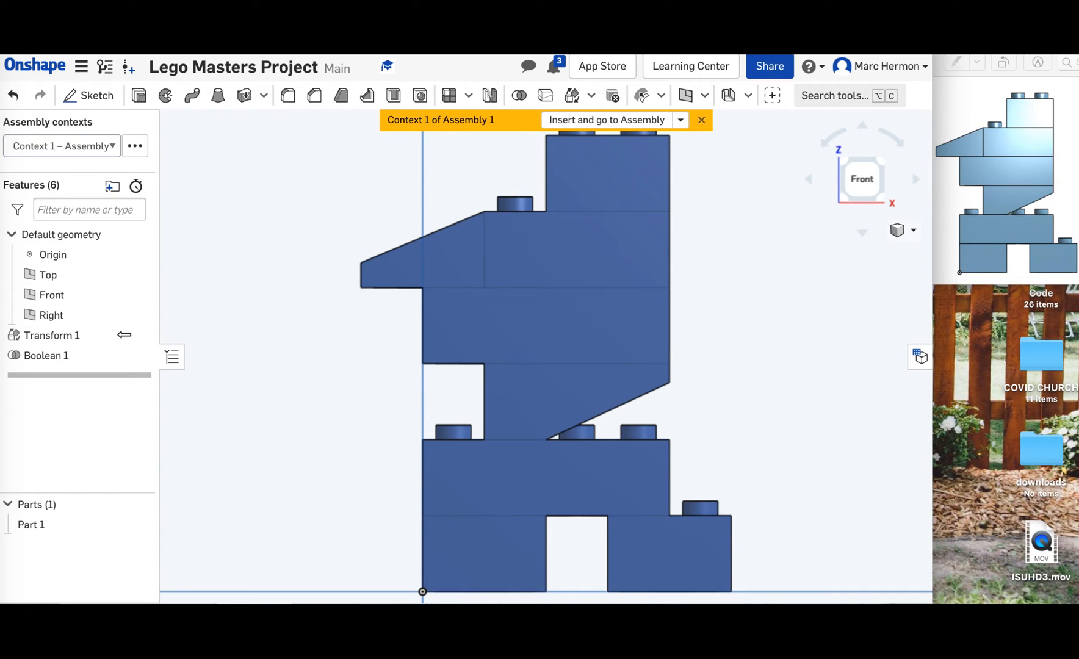
mouse_move(256, 601)
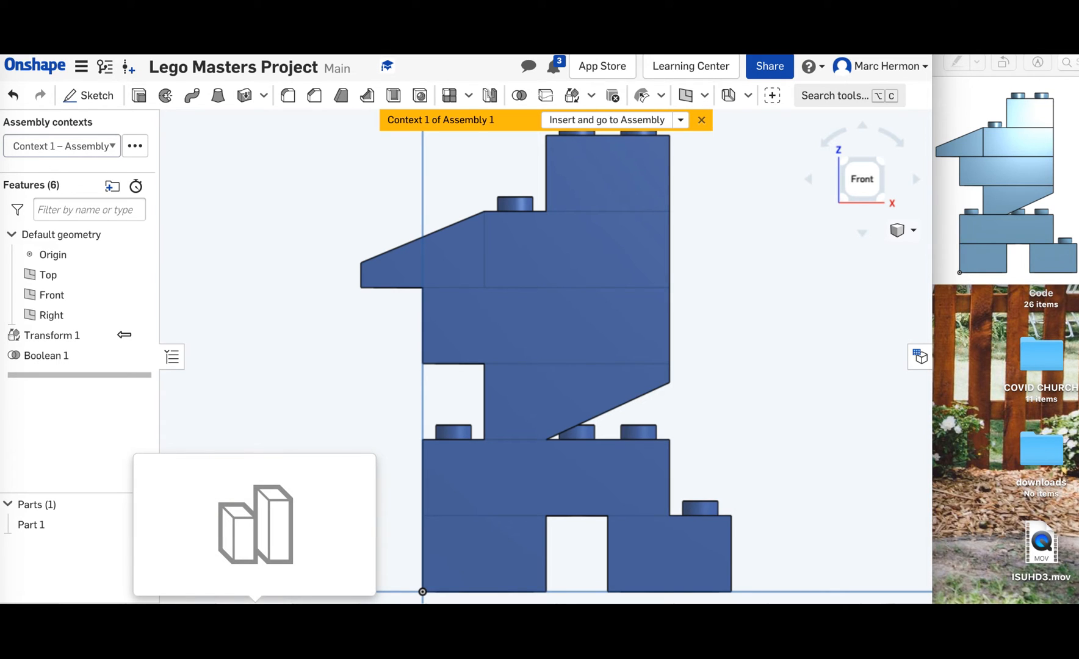
right_click(256, 602)
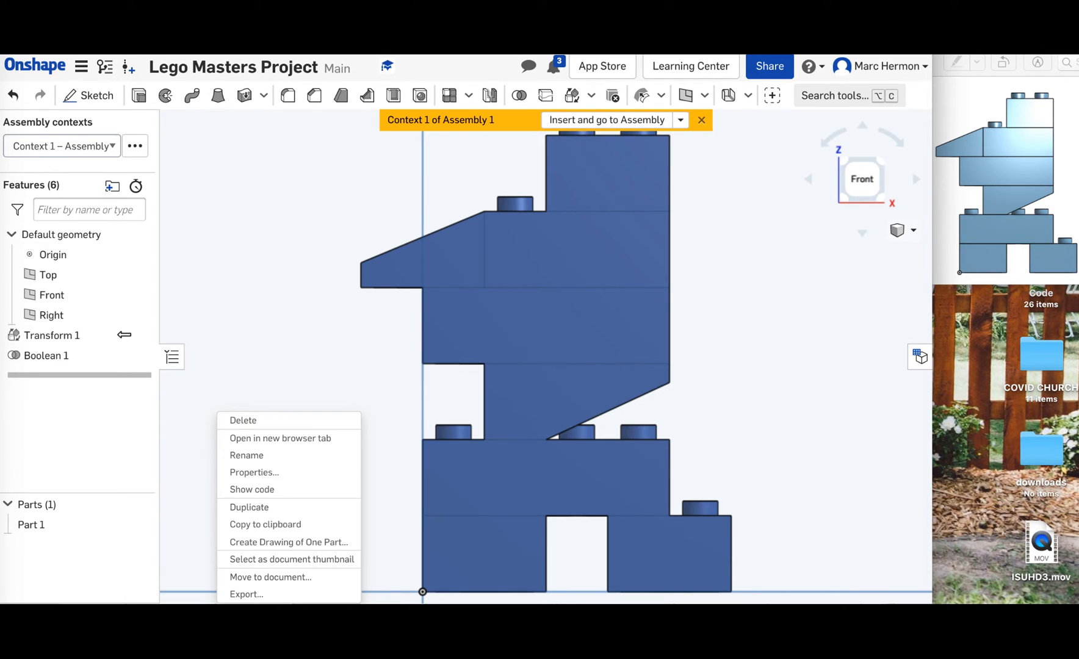
left_click(271, 542)
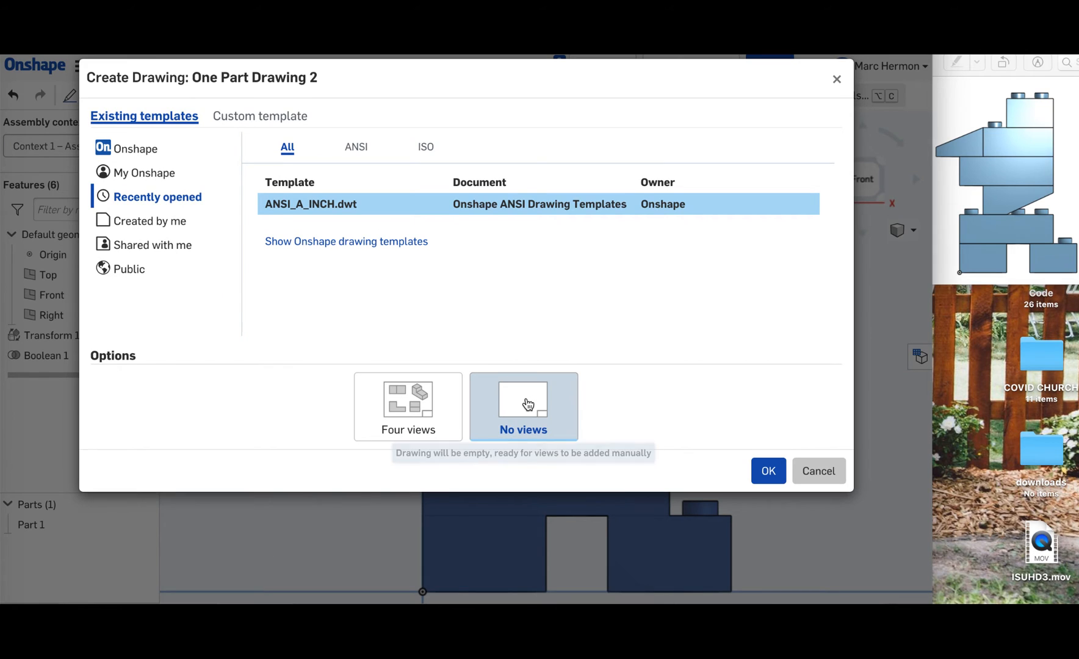
left_click(764, 472)
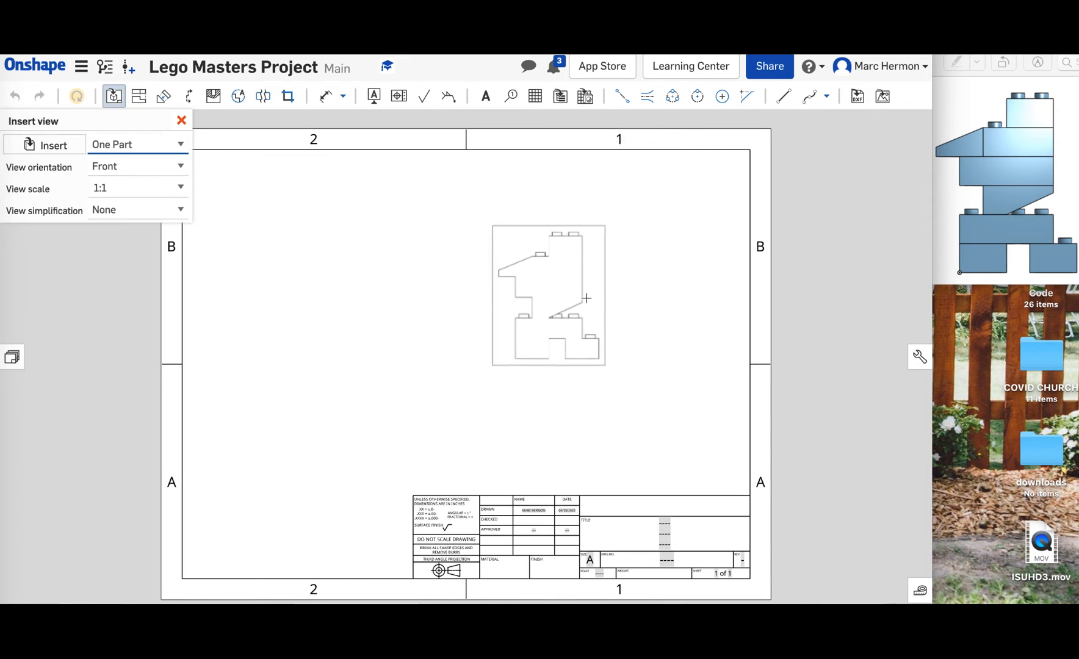
Step: Place a Front view of One Part at 2:1 scale near the sheet's upper right, without projected views, and show it shaded
left_click(181, 191)
scroll(156, 262, "down", 10)
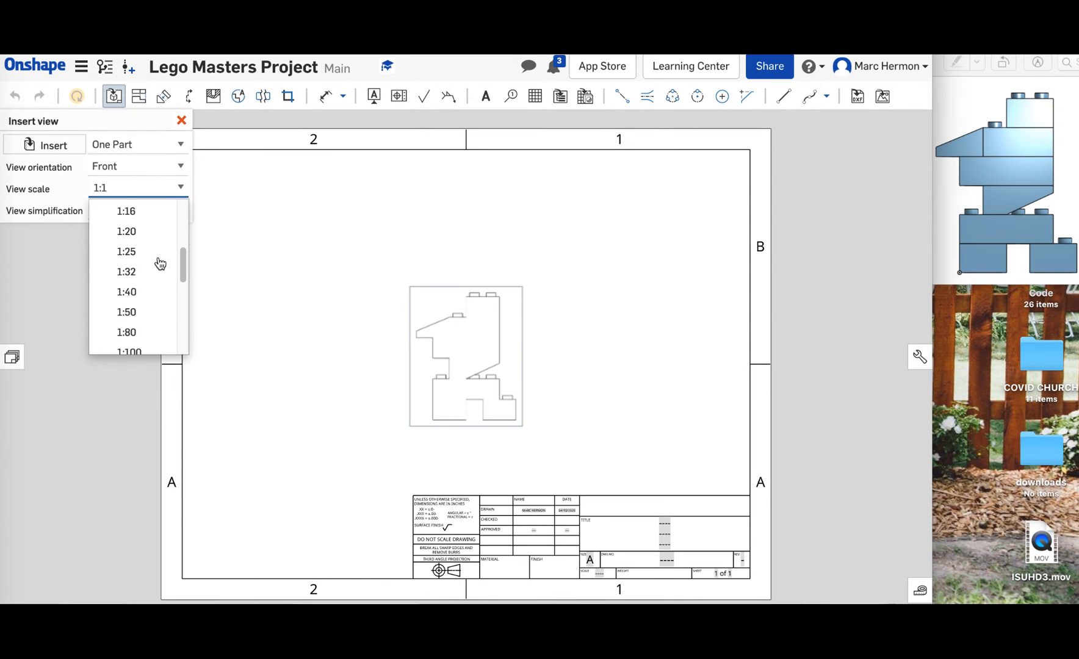
scroll(158, 261, "up", 4)
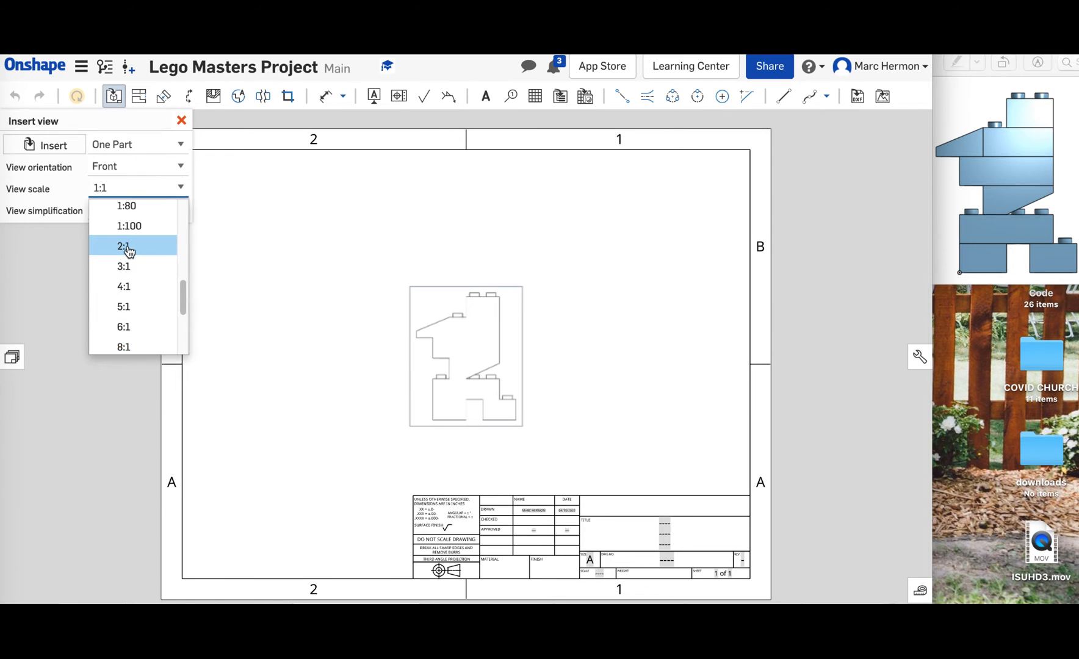
left_click(127, 246)
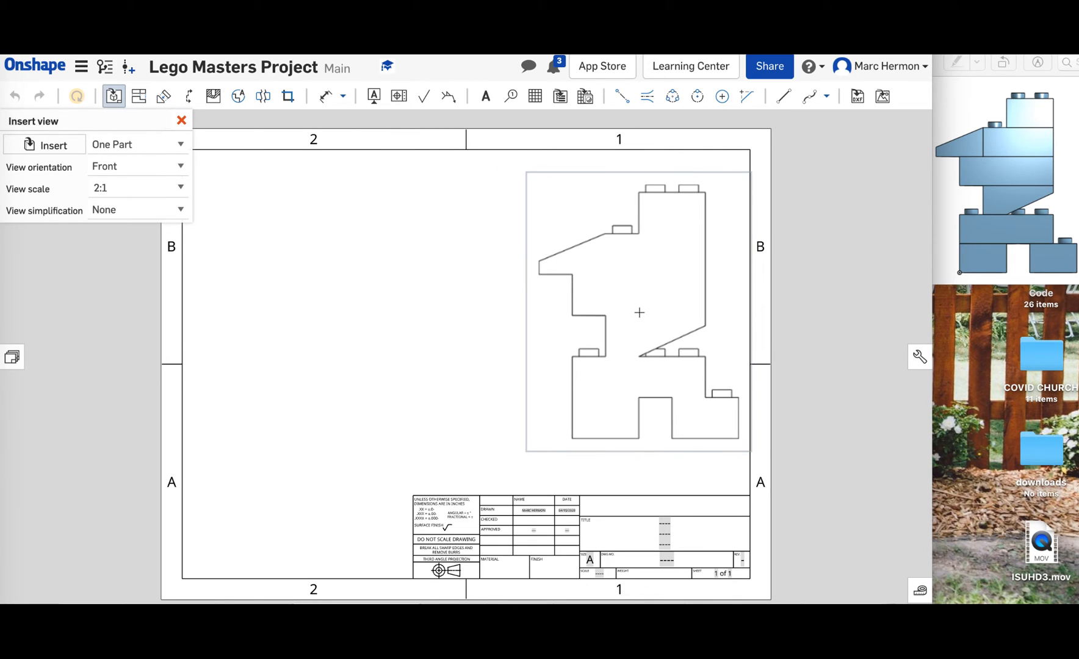
left_click(639, 312)
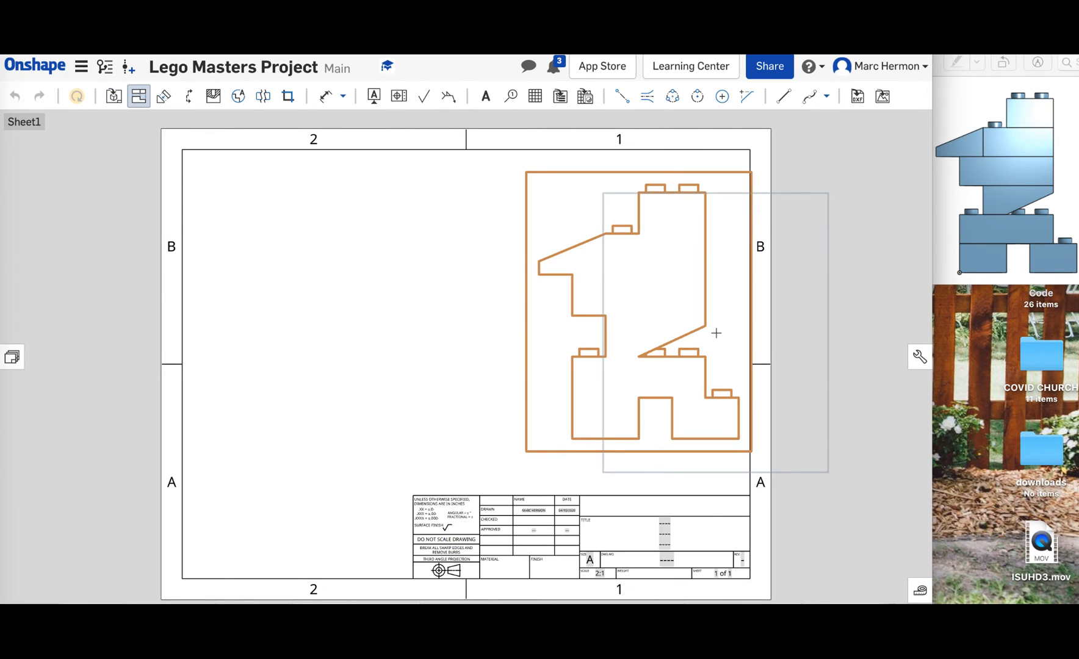
key("Escape")
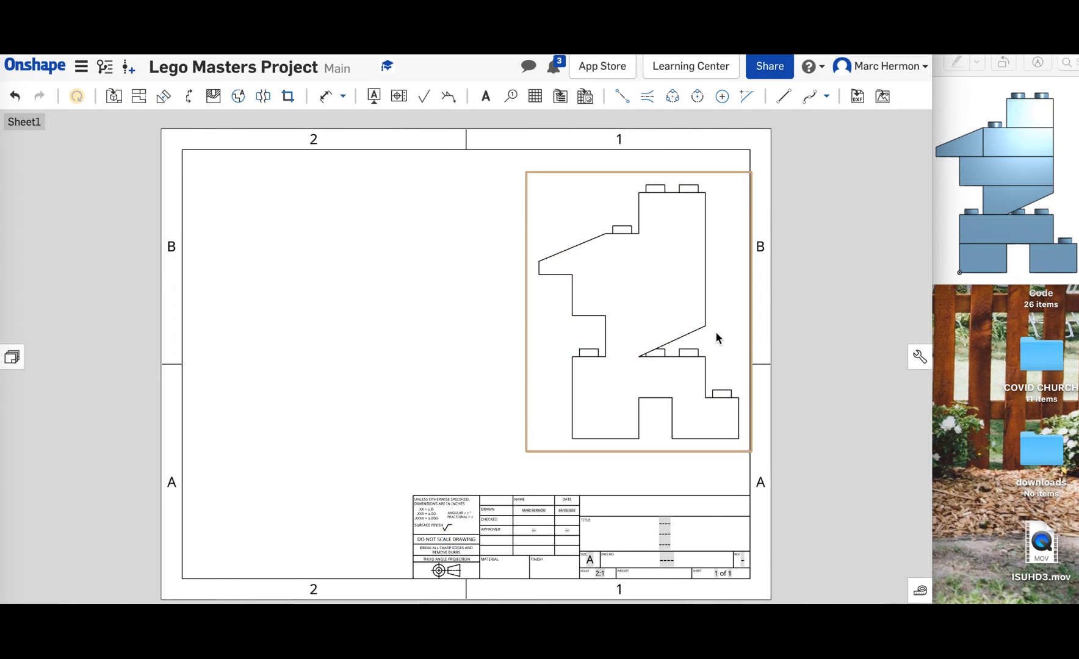
right_click(656, 315)
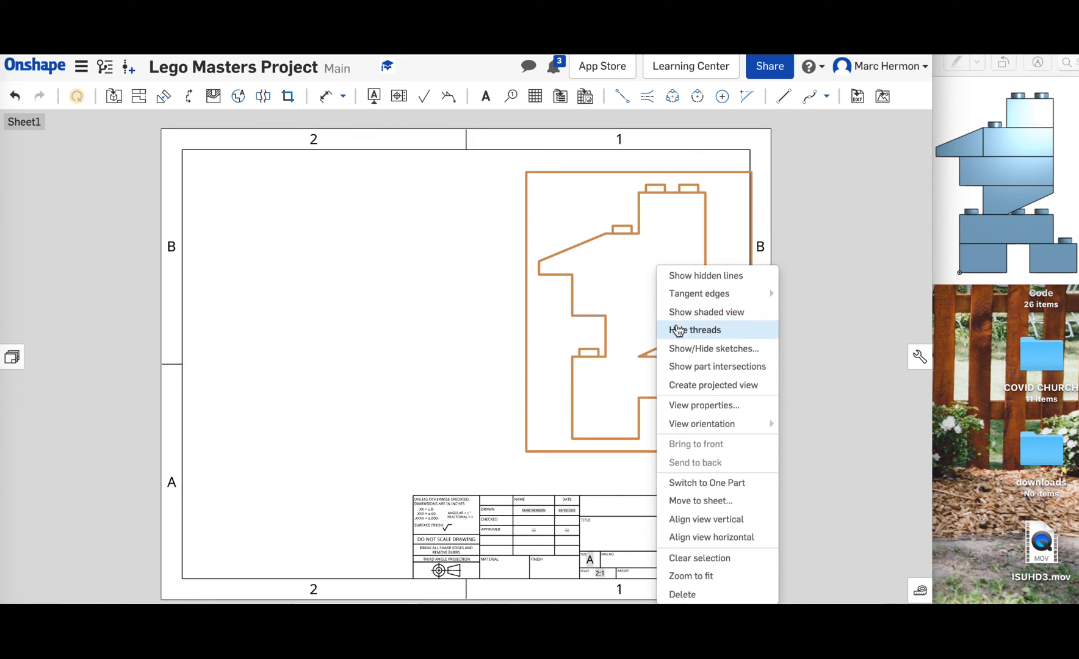
left_click(683, 313)
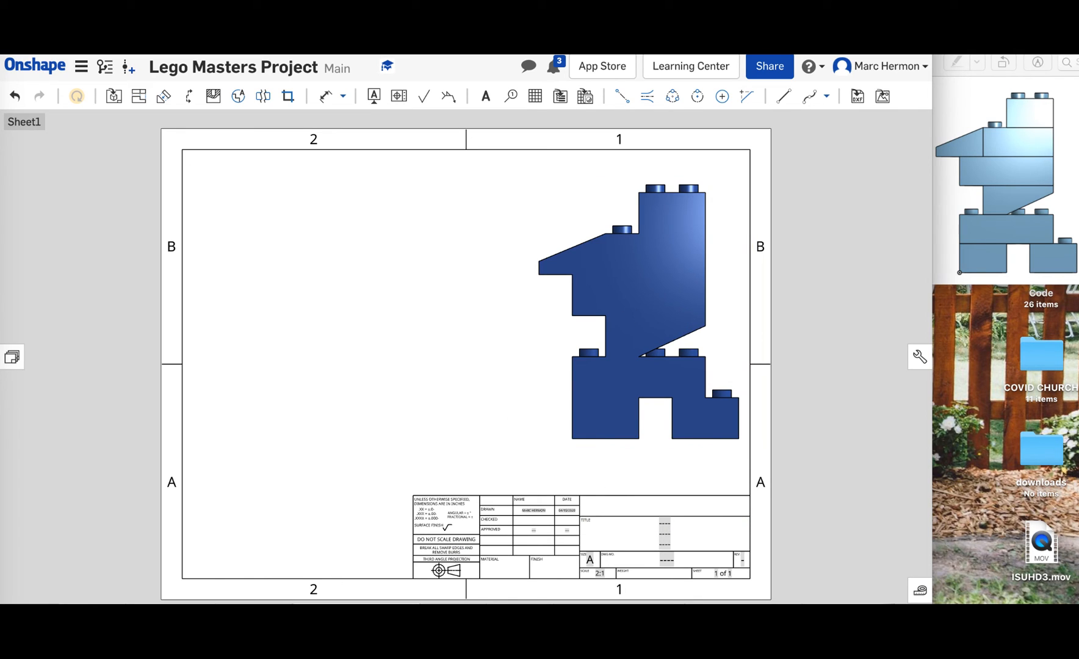
Step: Change the appearance of the merged part in the One Part studio to purple, colour 981FAC
mouse_move(255, 610)
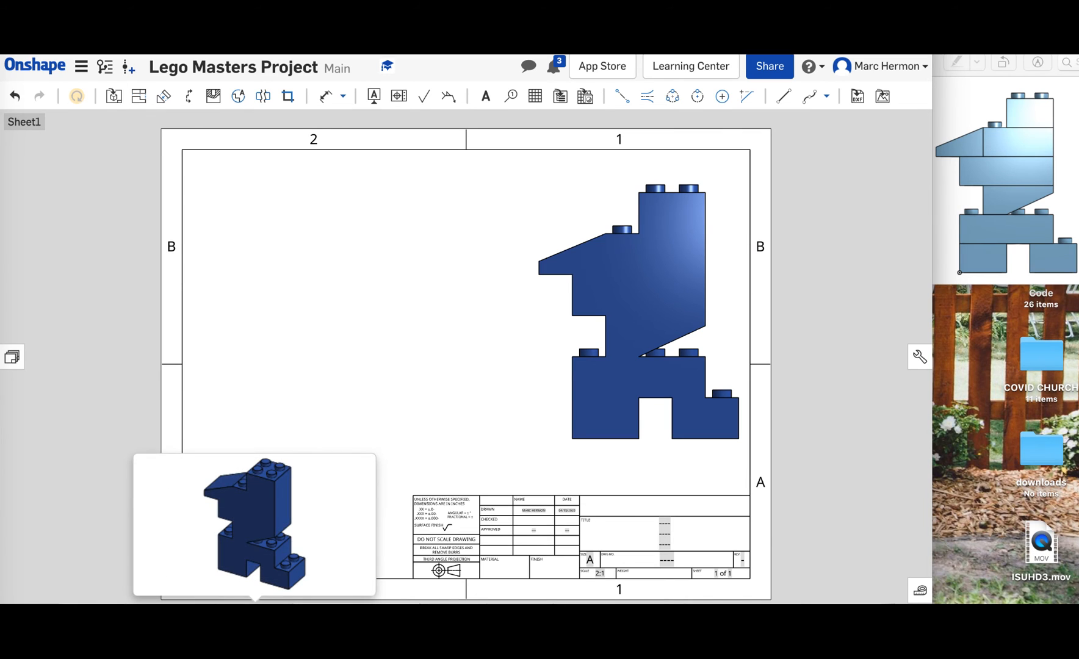
left_click(255, 610)
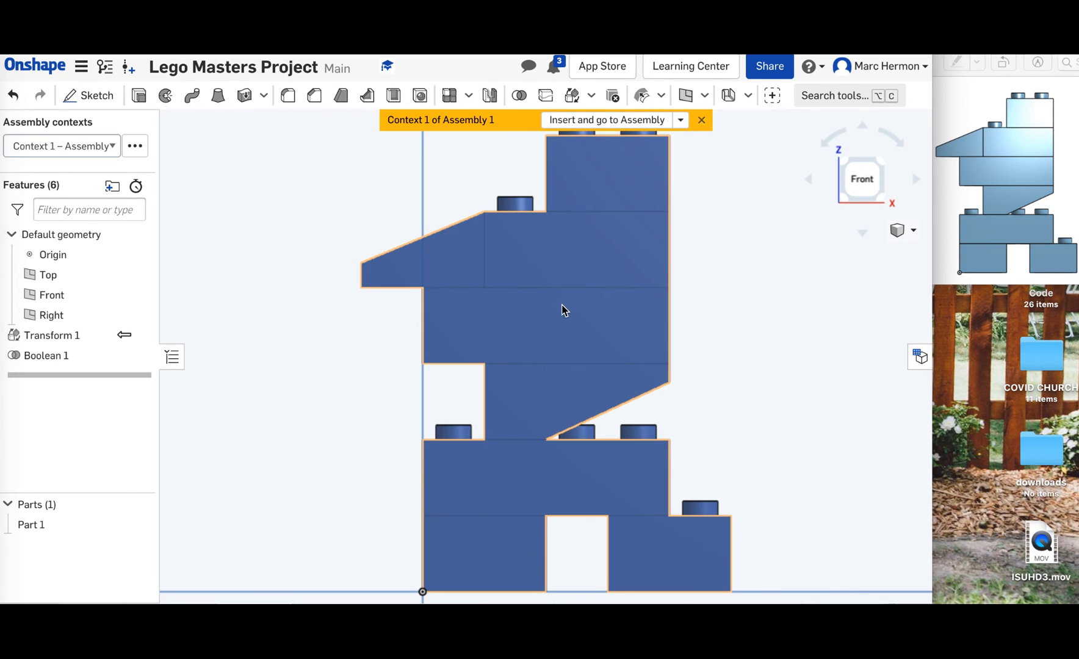
right_click(573, 261)
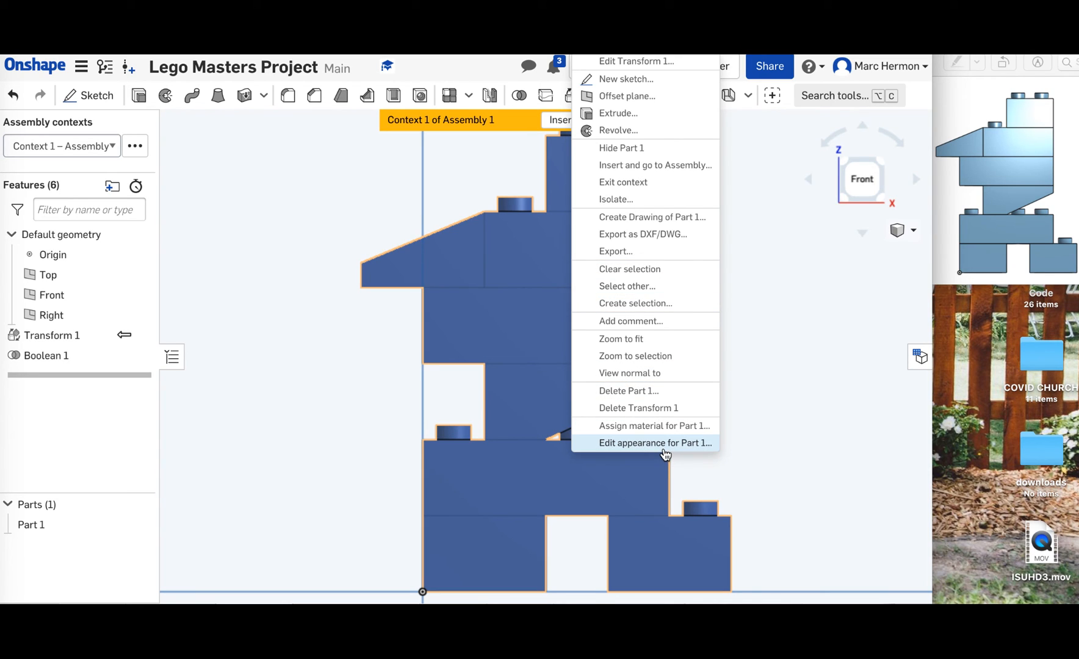
left_click(664, 443)
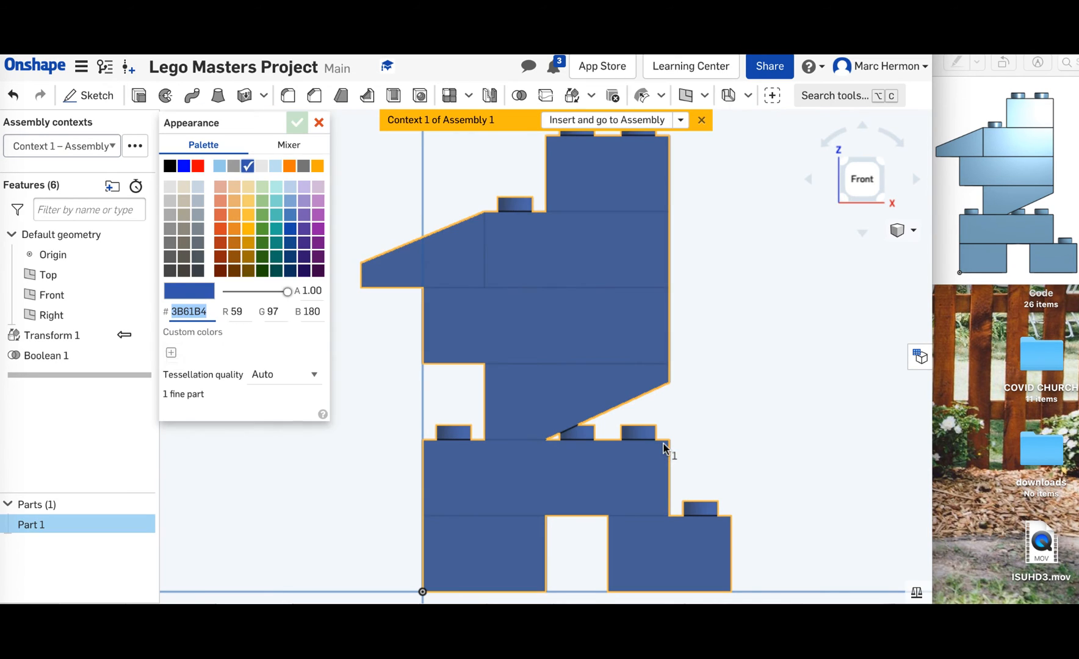
left_click(319, 232)
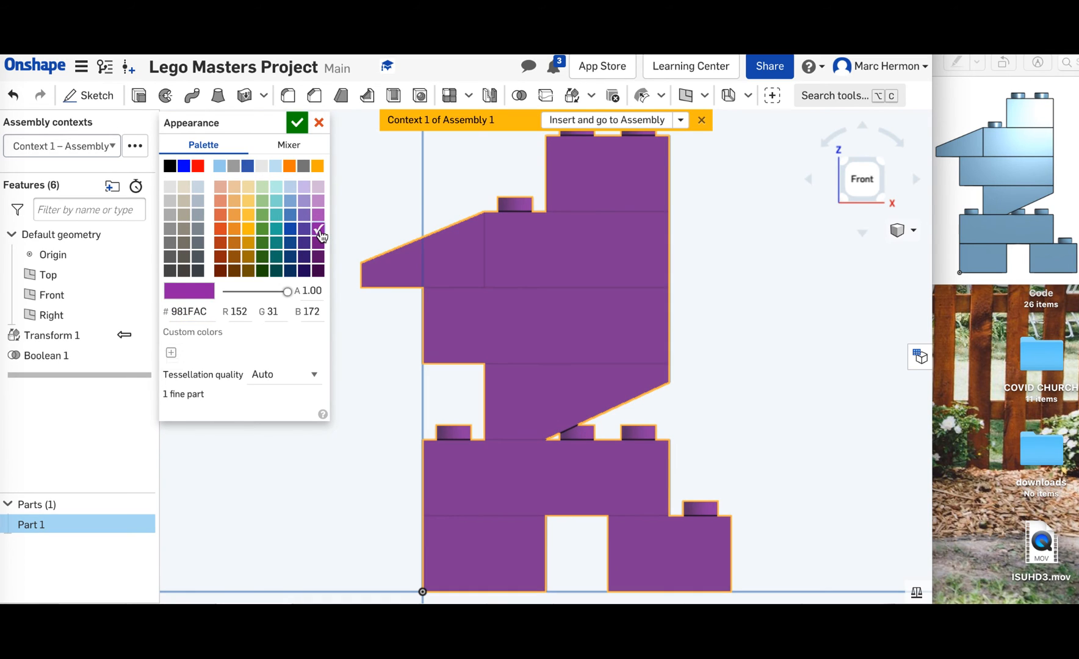
left_click(297, 123)
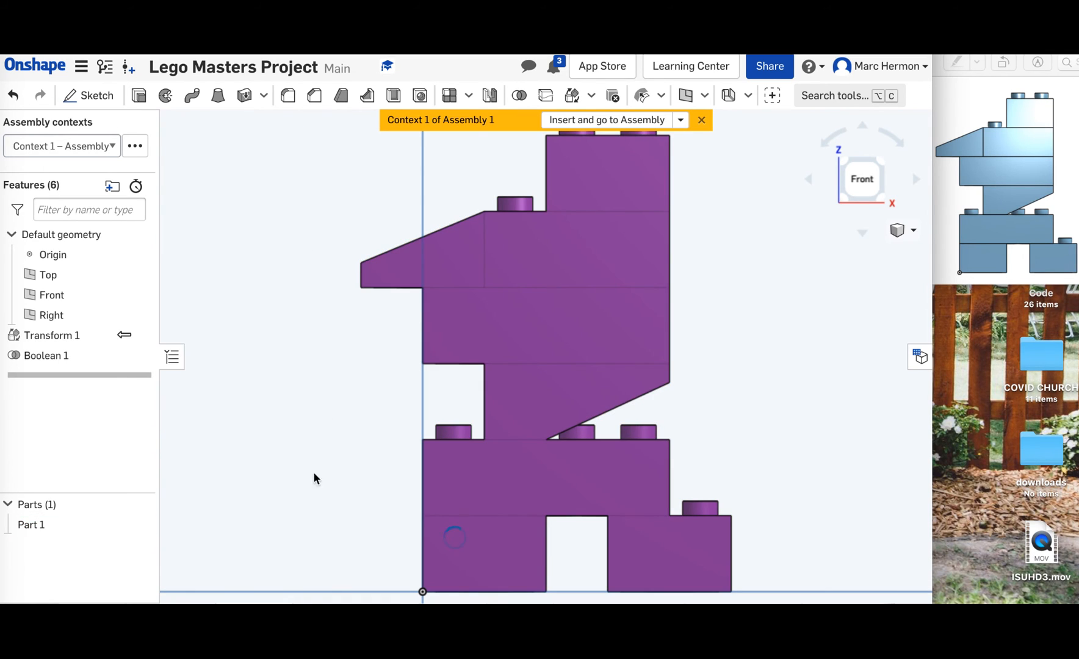
Step: Return to the drawing of One Part and update it so the Front view picks up the new part colour
left_click(339, 599)
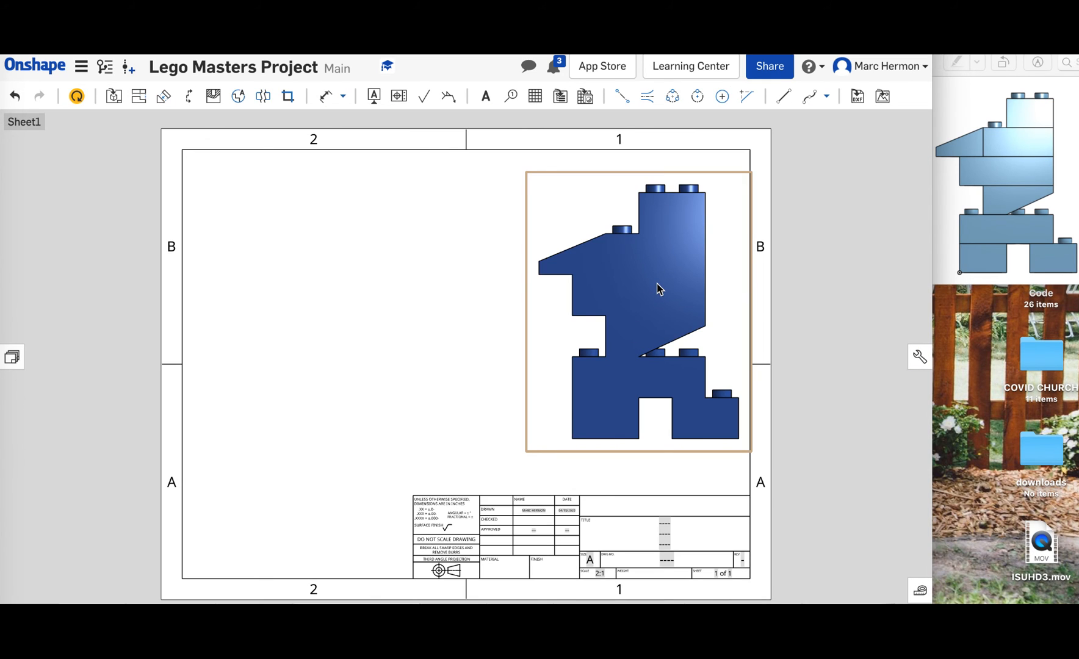
right_click(659, 289)
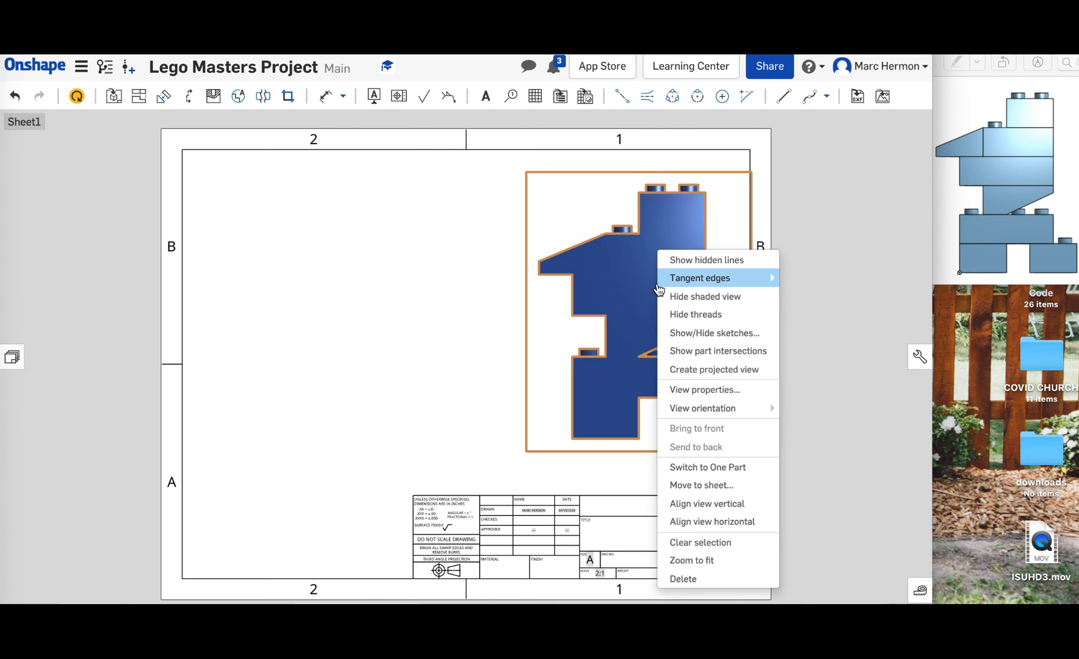
left_click(385, 298)
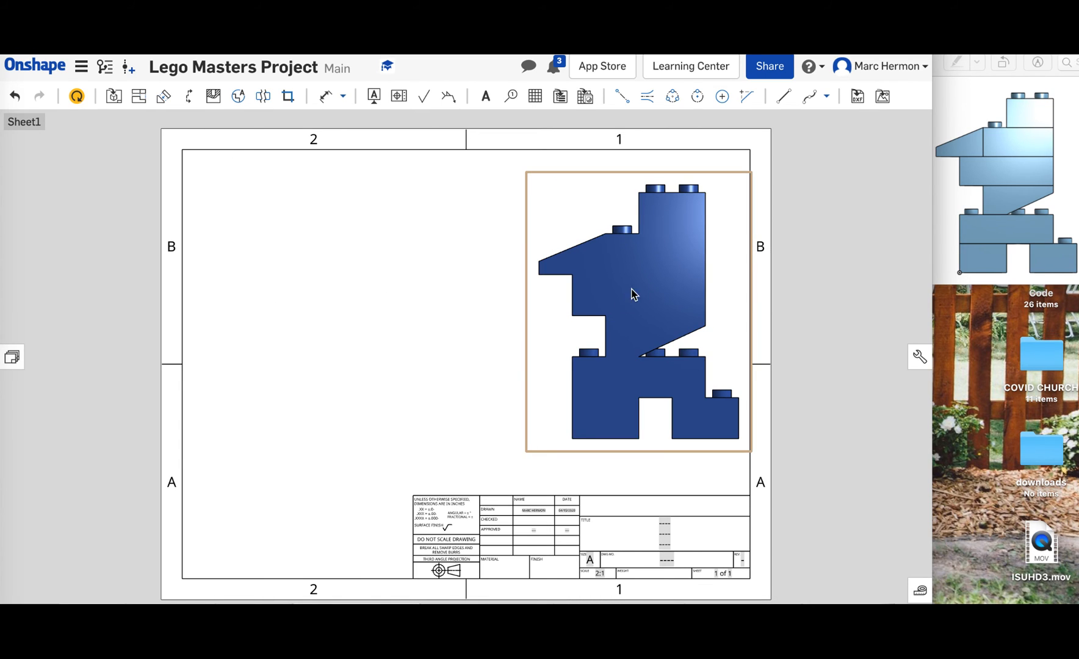
left_click(77, 97)
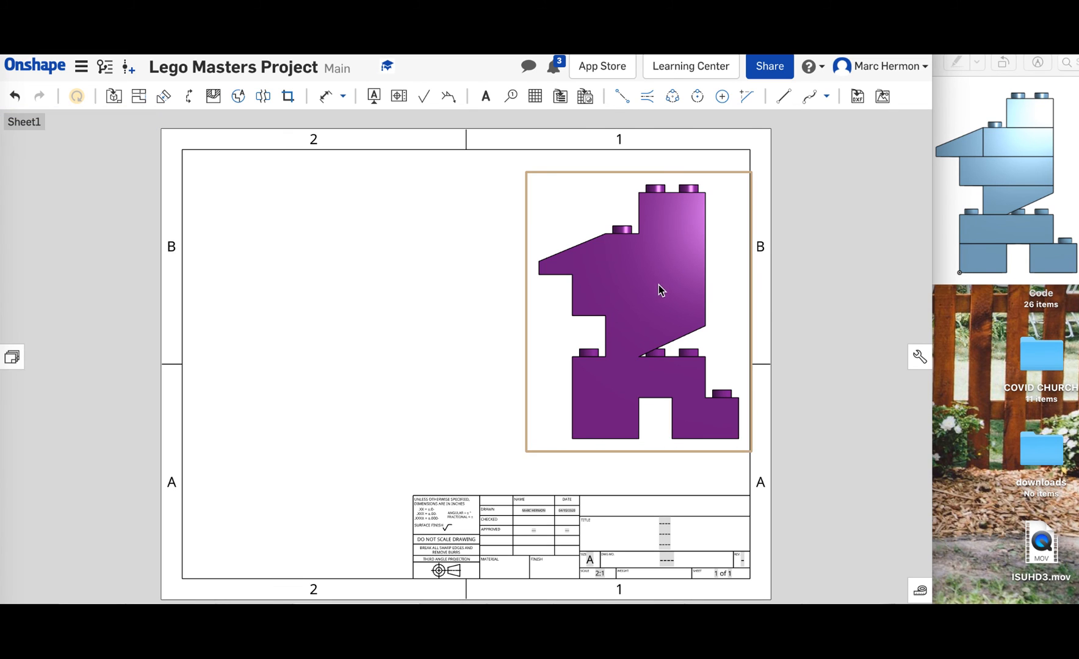
Step: Add a note reading 8 on the middle of the Front view and set its text height to 0.5000
left_click(487, 96)
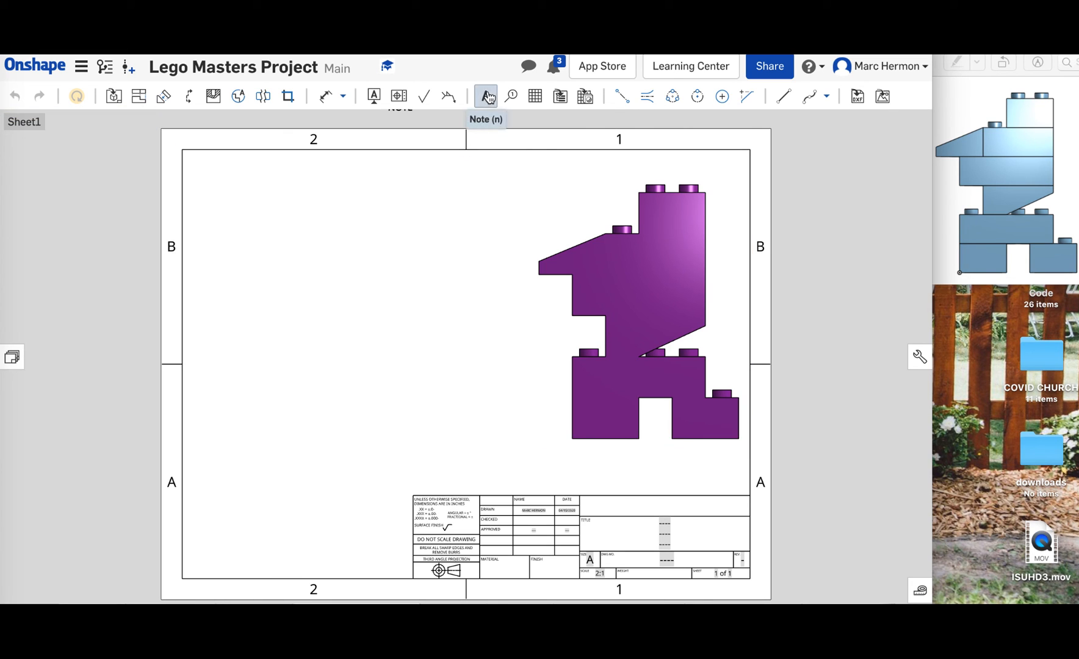
left_click(639, 282)
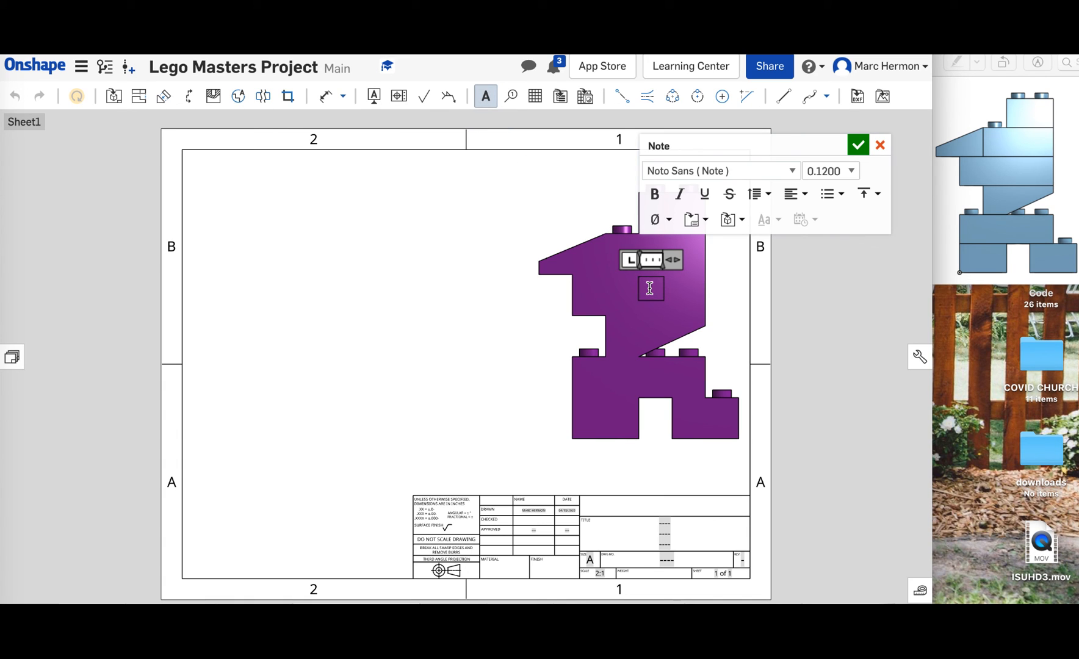
left_click_drag(653, 283, 639, 280)
left_click(851, 171)
left_click(851, 172)
left_click(819, 193)
left_click(828, 171)
key("BackSpace")
key("BackSpace")
type("5")
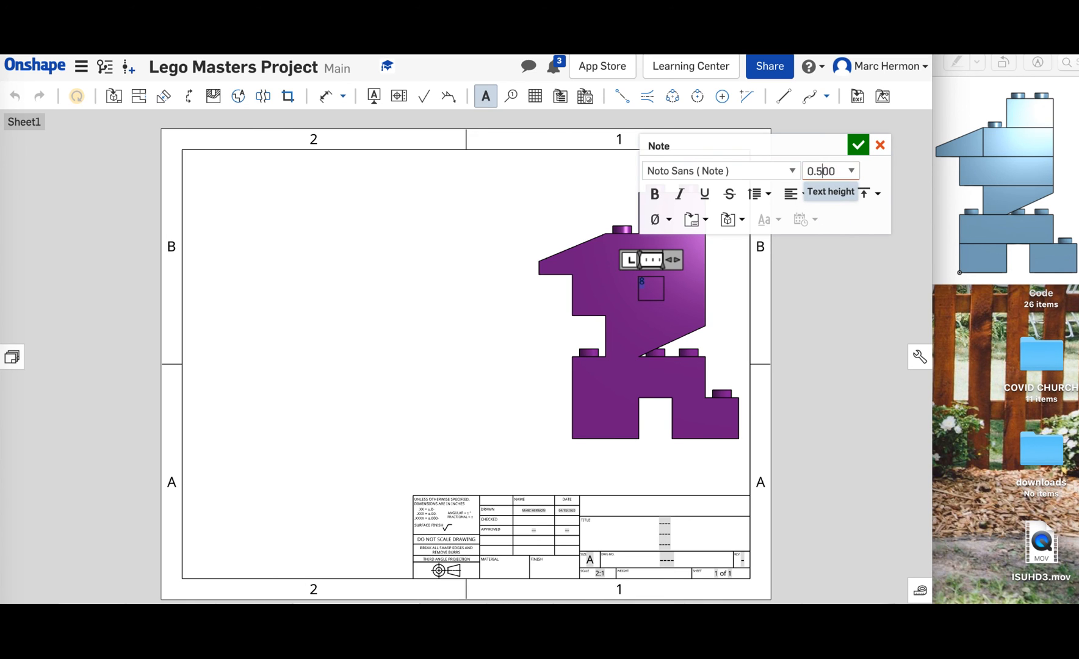
type("0")
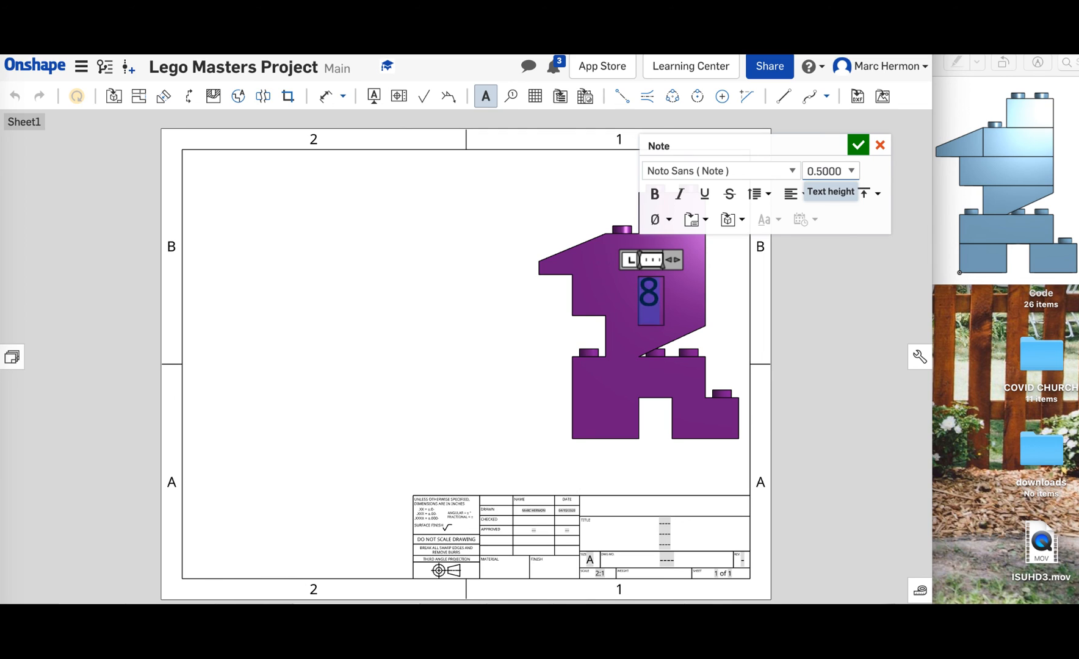
Step: Make the number 8 bold, accept the note and leave the Note tool
left_click(656, 194)
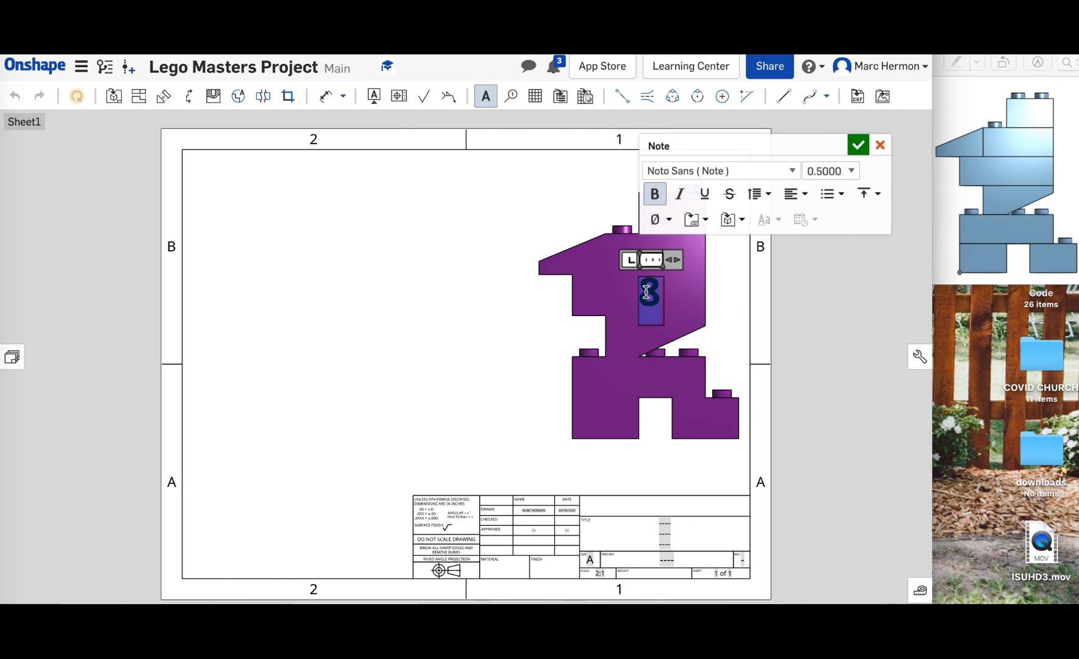
left_click(858, 145)
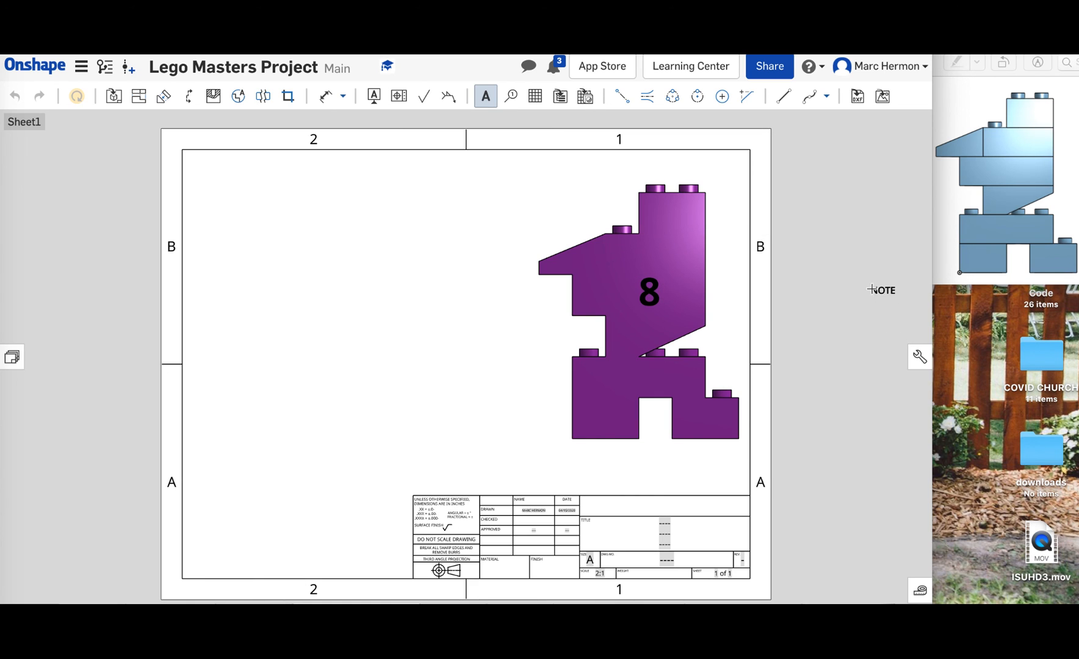
key("Escape")
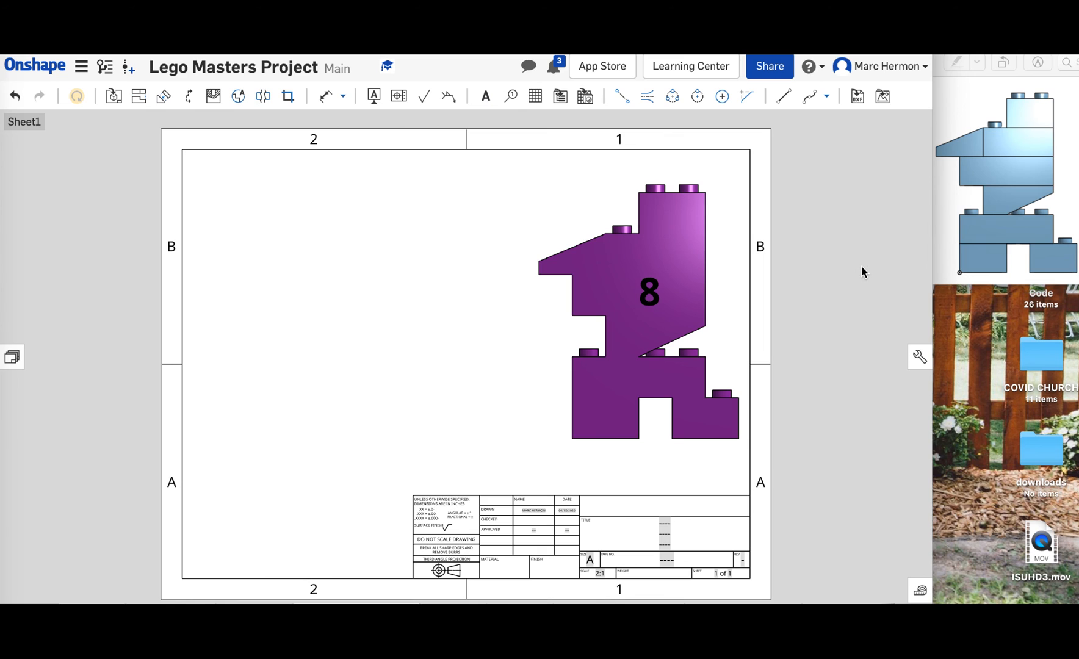